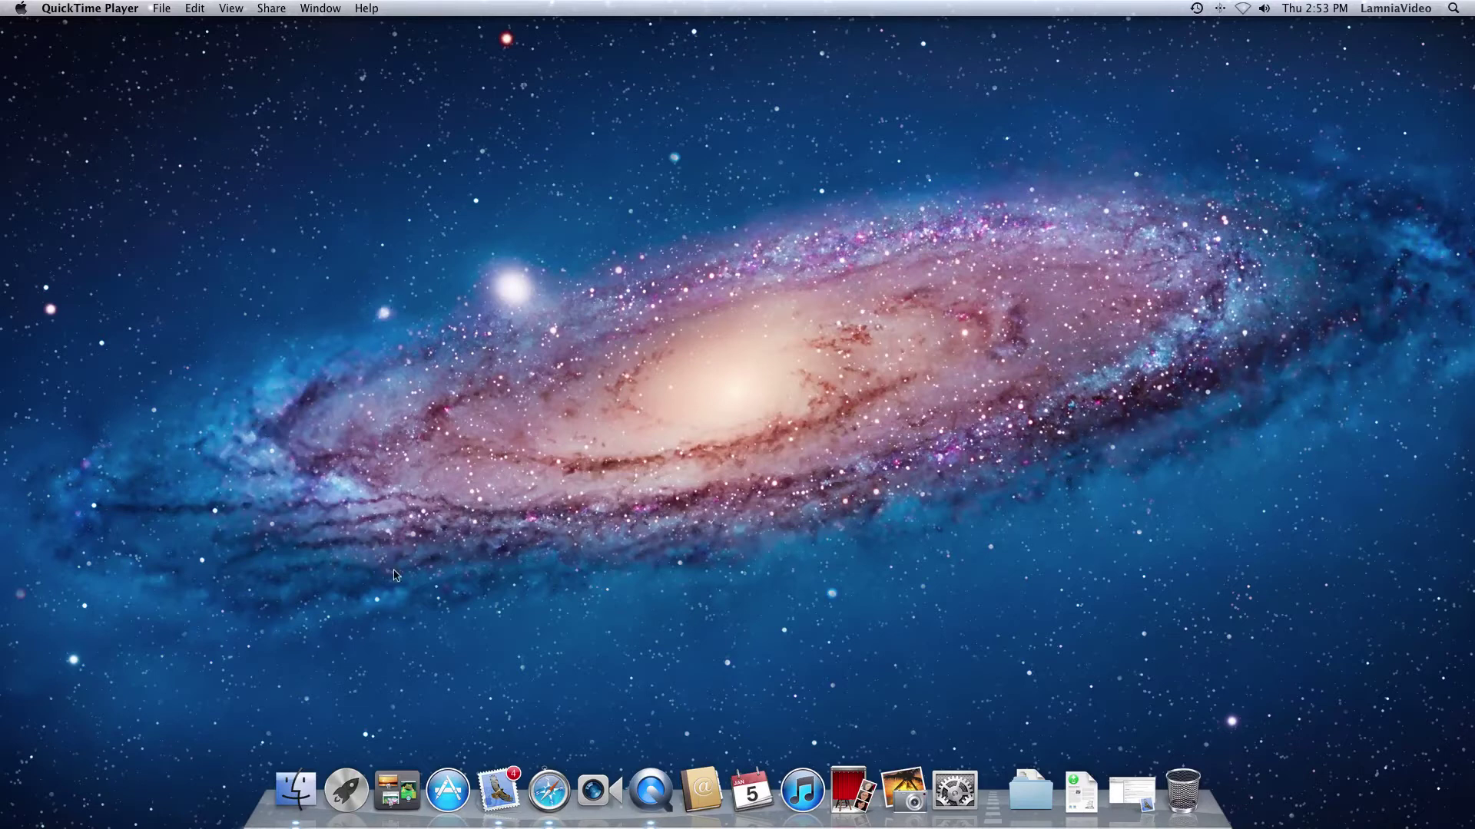
Step: Open the Mail inbox showing the Lamnia Free Trial email with the VPN login details
click(500, 790)
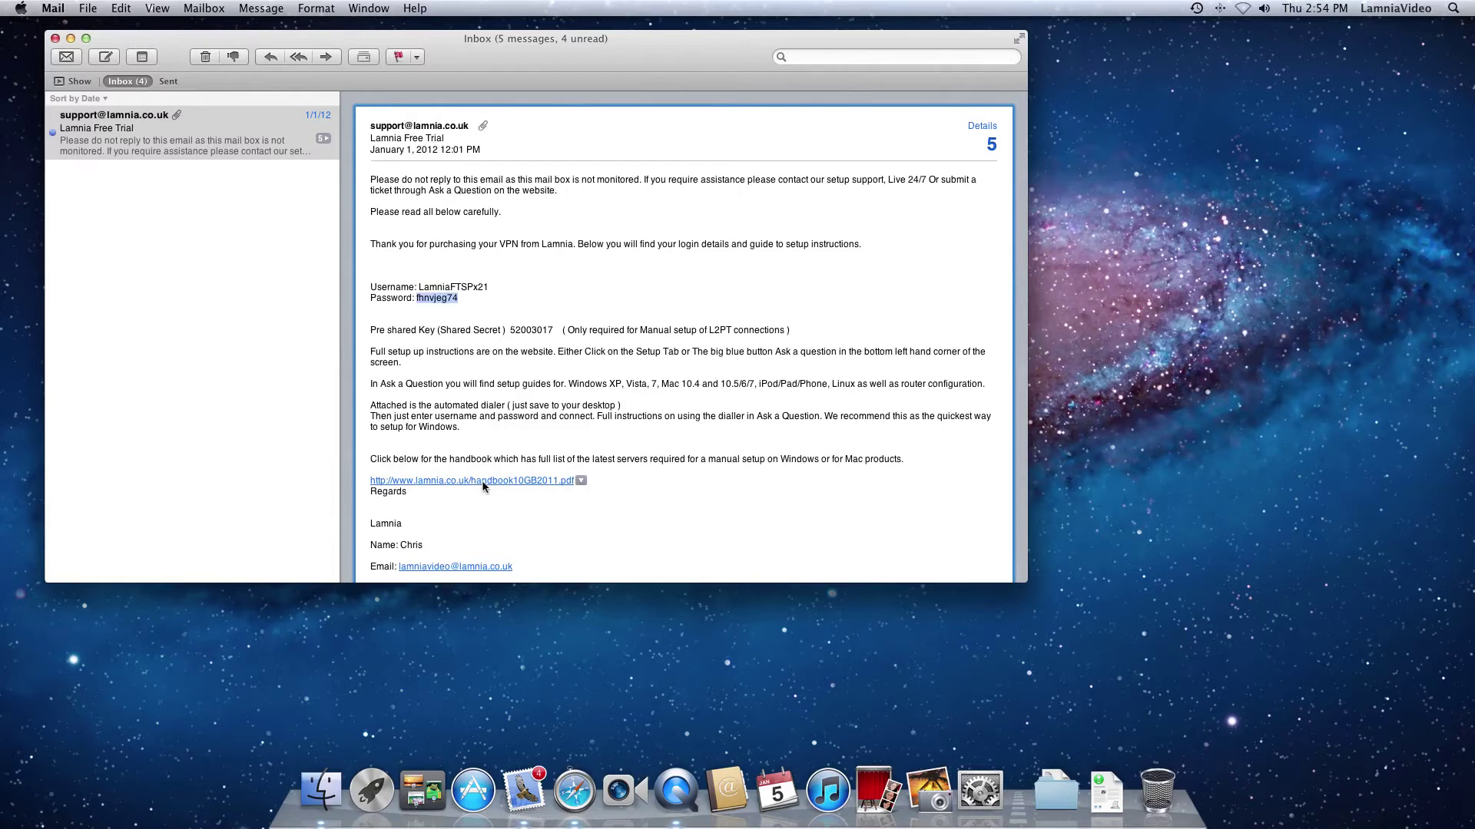
Step: Open the Lamnia handbook PDF and scroll to its L2TP servers, including uk1s–uk9s.lamnia.co.uk
click(482, 481)
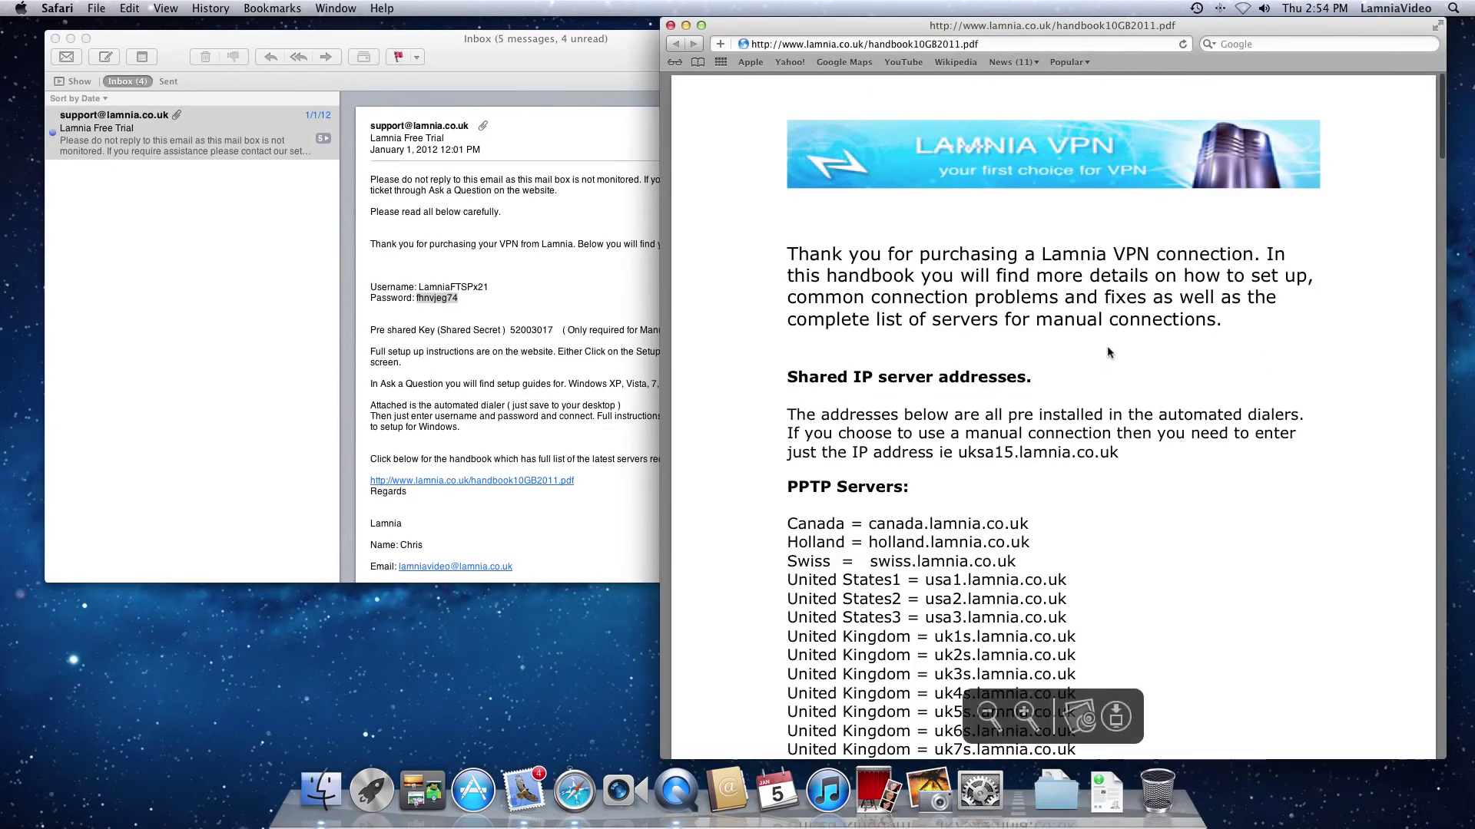
scroll(1210, 514, down, 10)
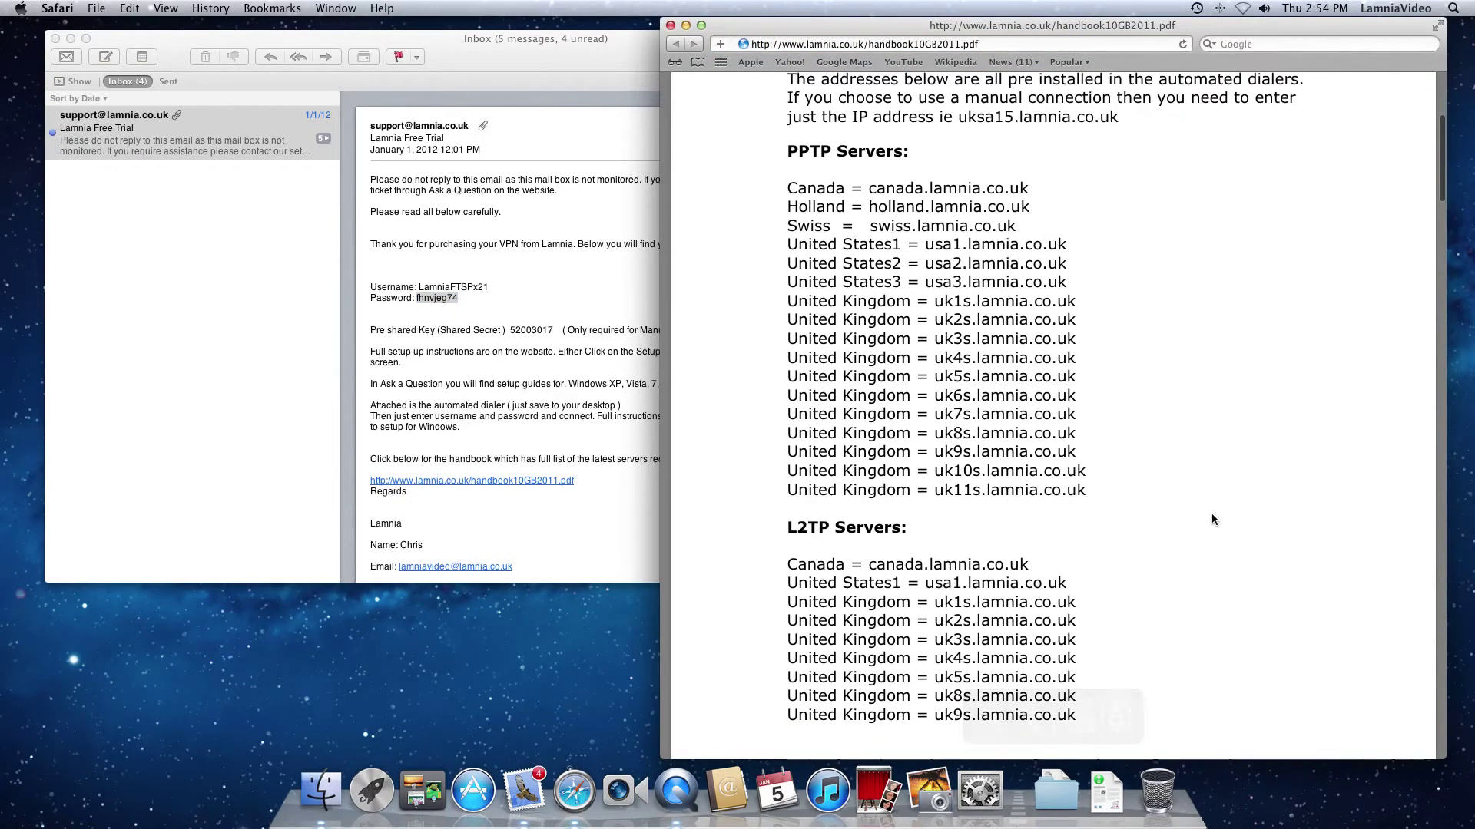
scroll(1210, 513, down, 10)
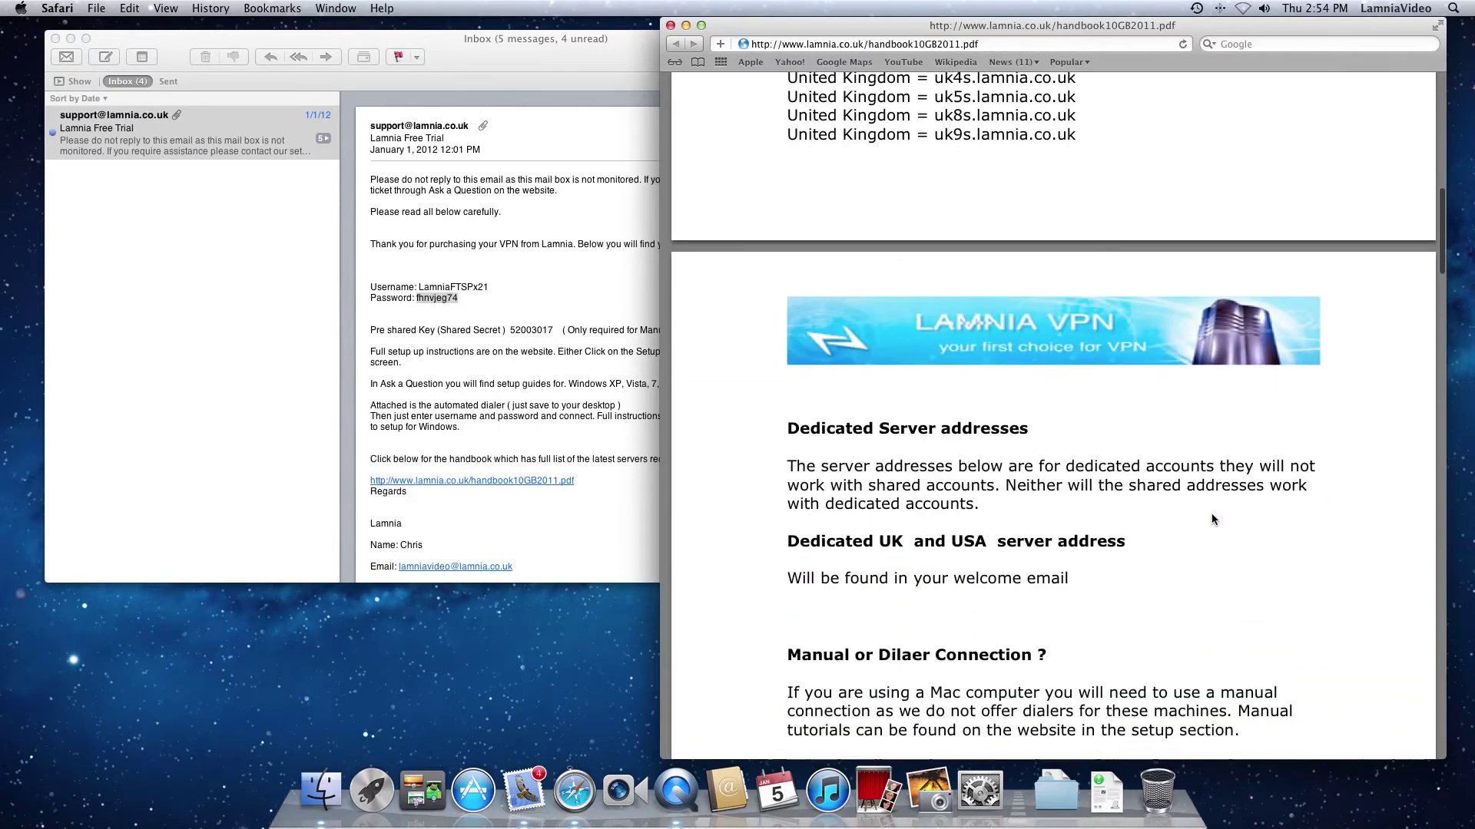
scroll(1212, 519, down, 12)
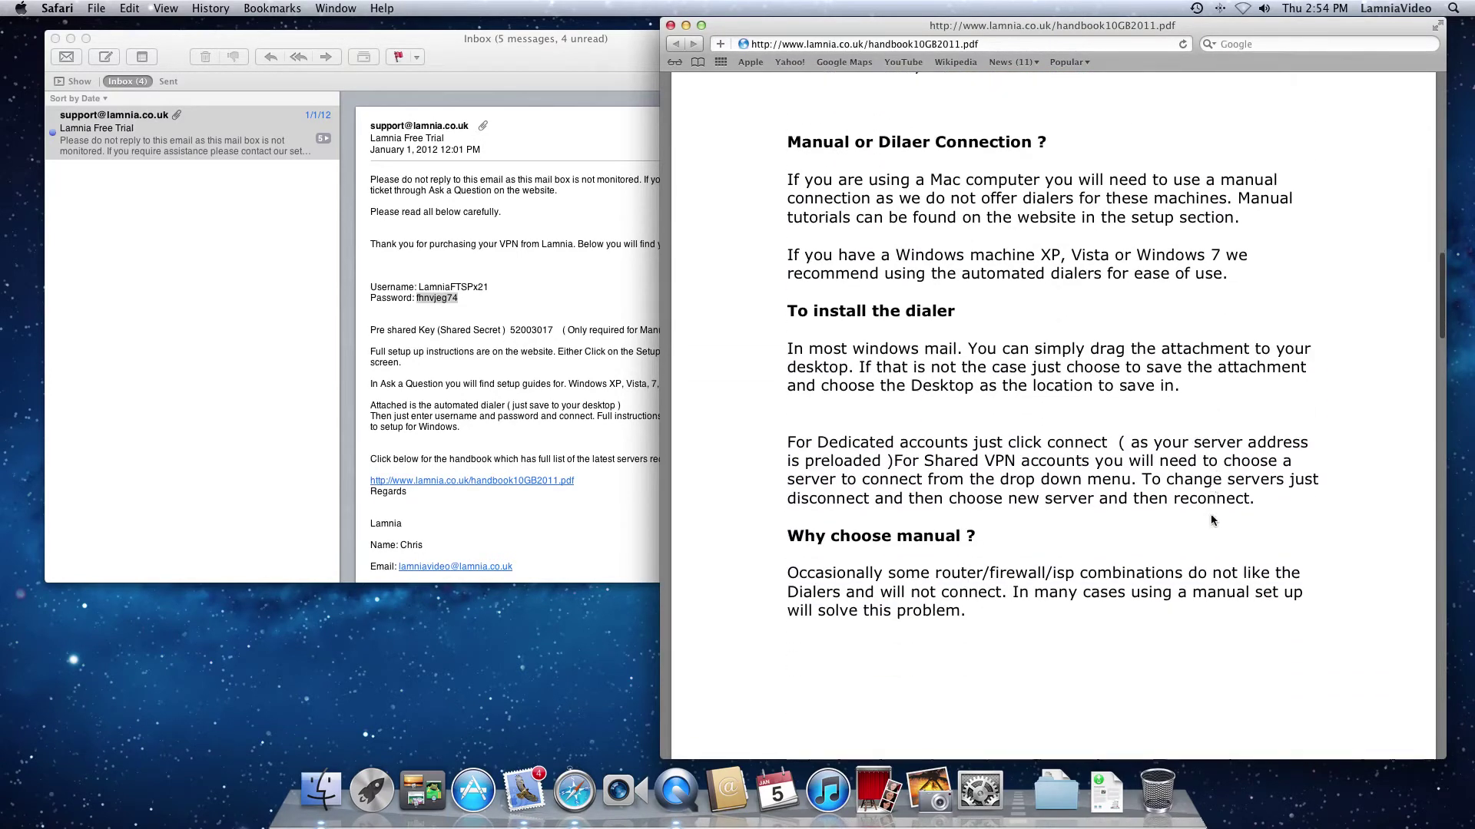
scroll(1211, 520, down, 14)
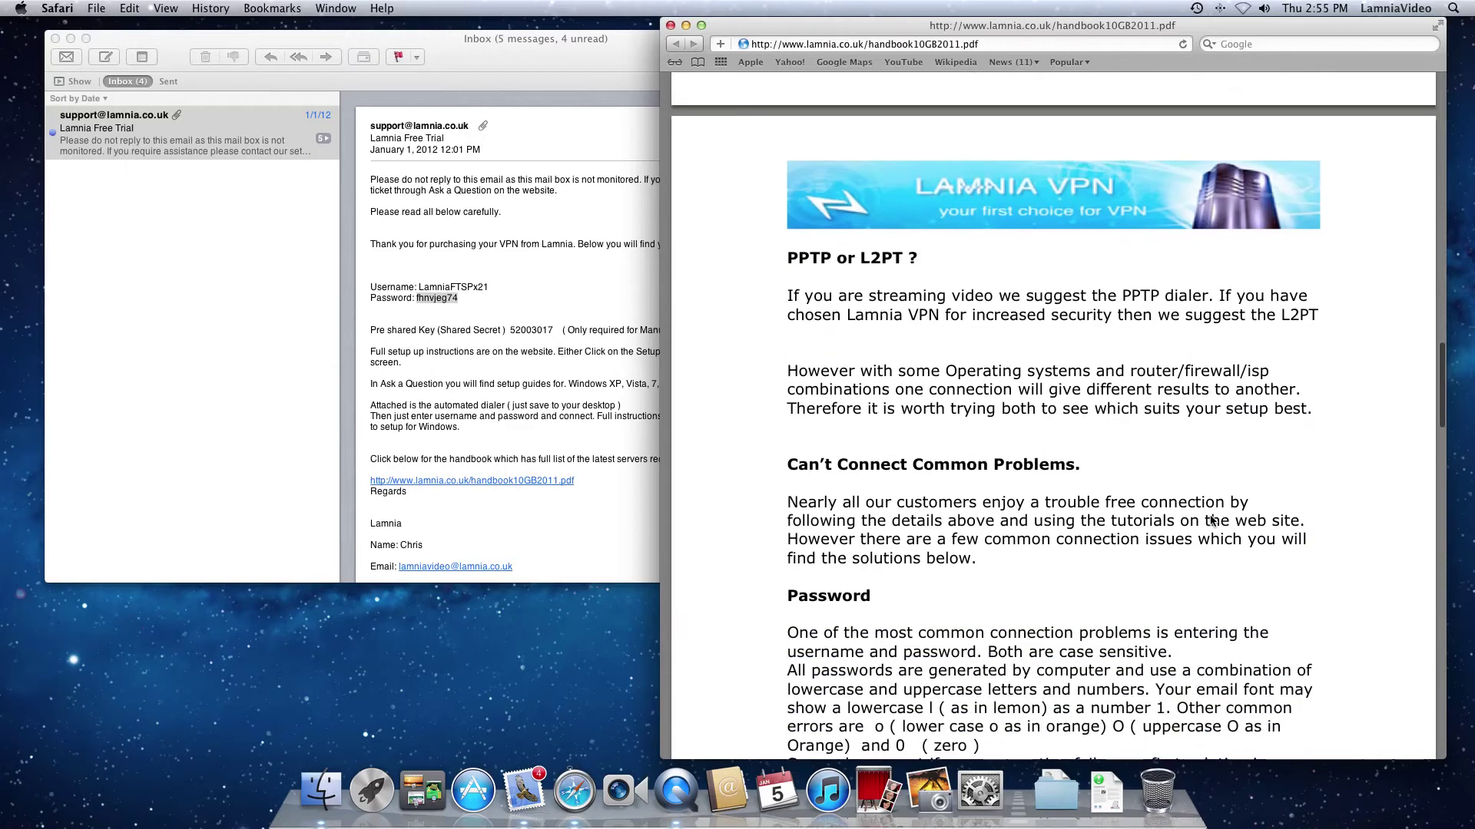
scroll(1212, 522, down, 13)
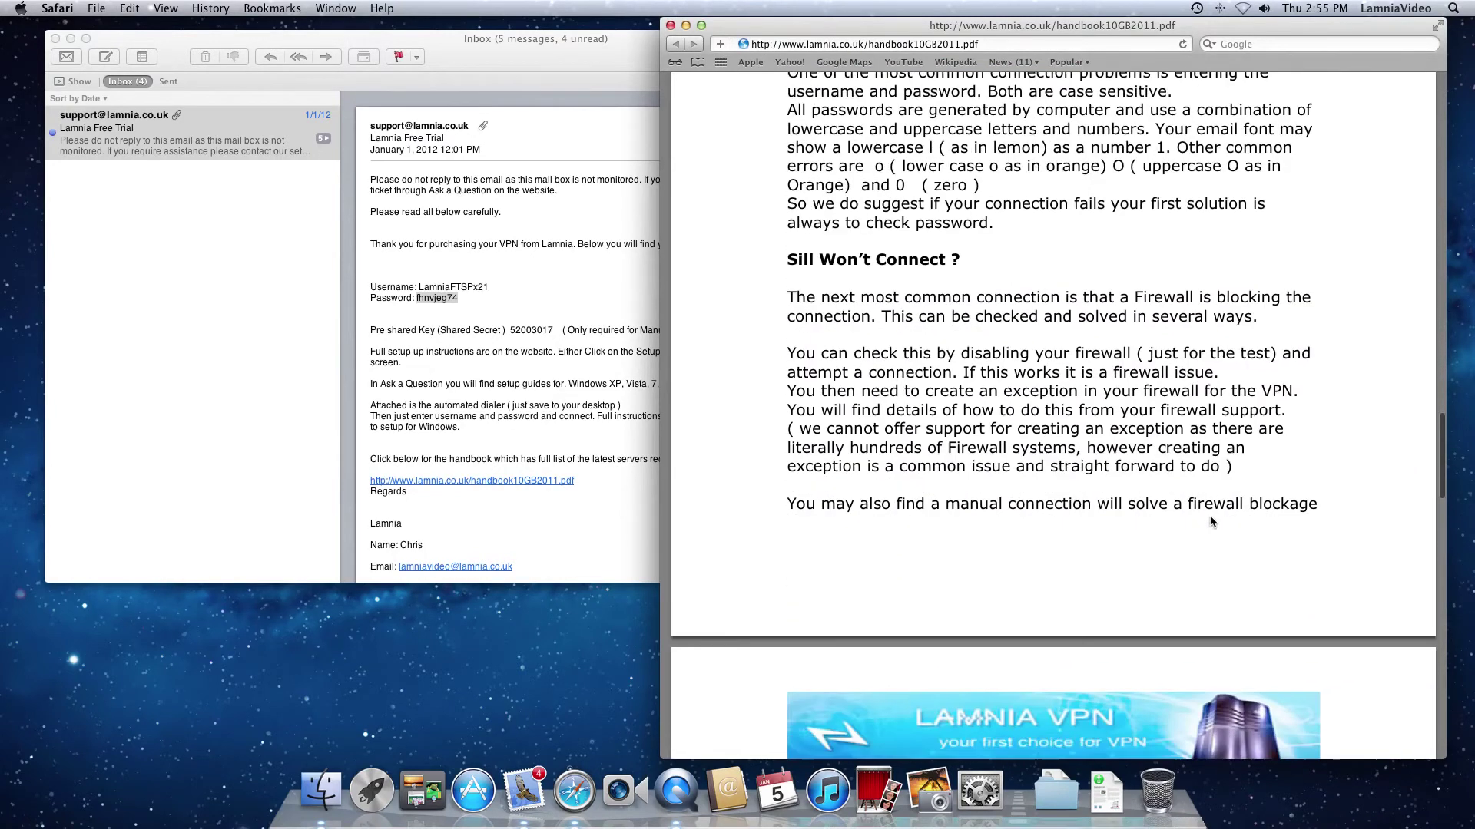
scroll(1211, 522, up, 20)
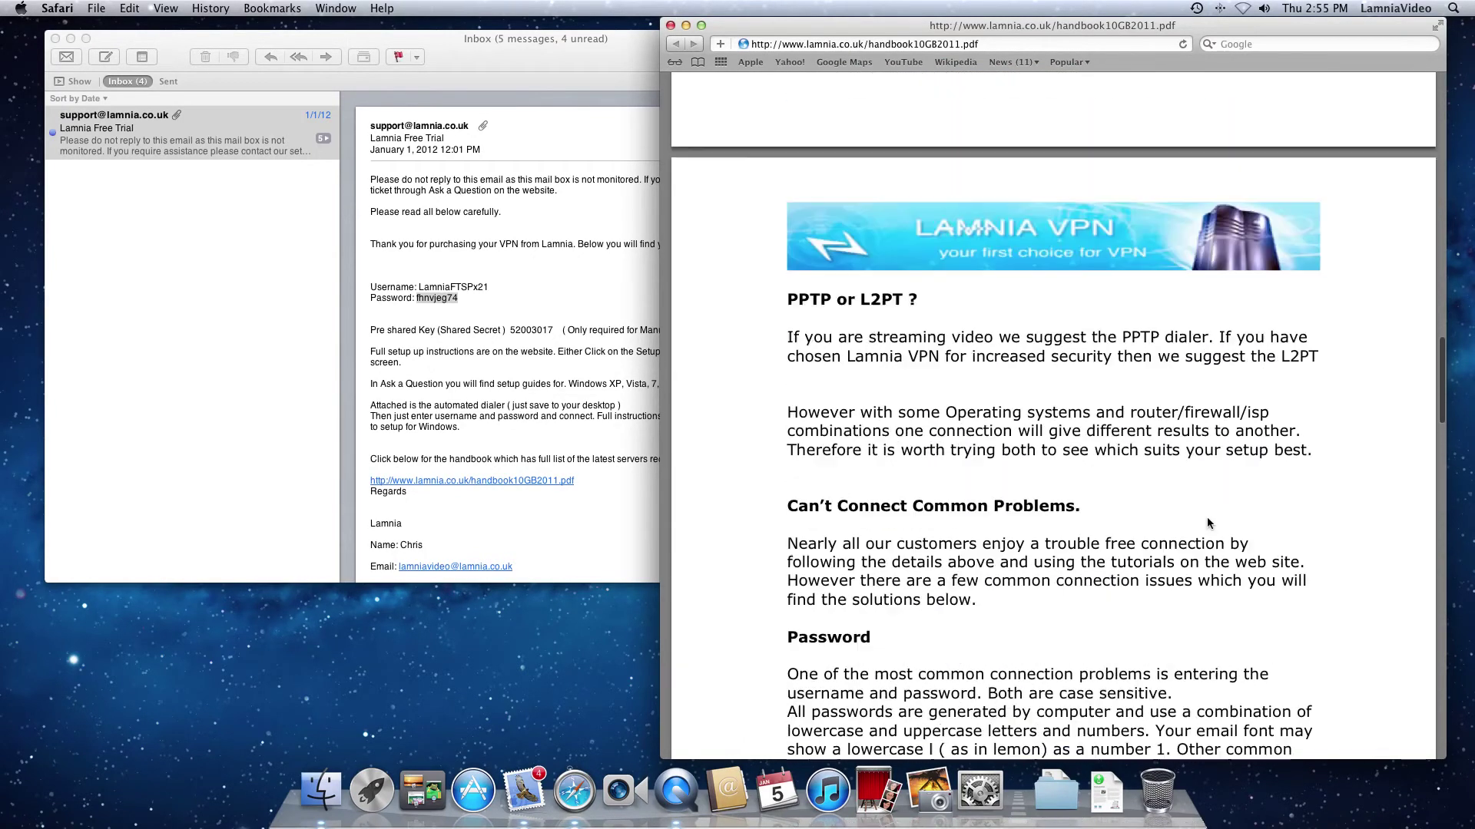
scroll(1208, 522, up, 20)
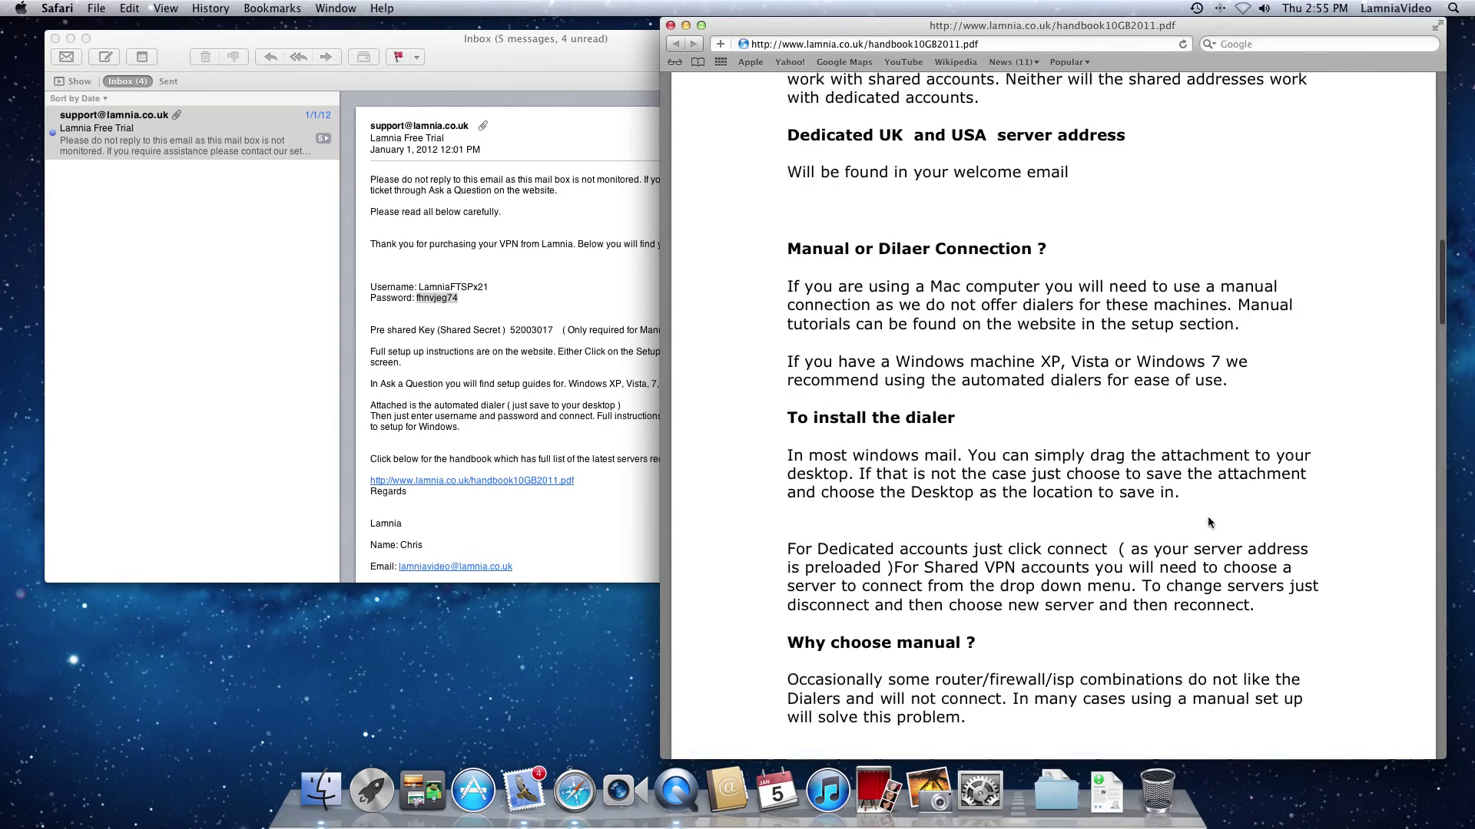
scroll(1208, 522, up, 12)
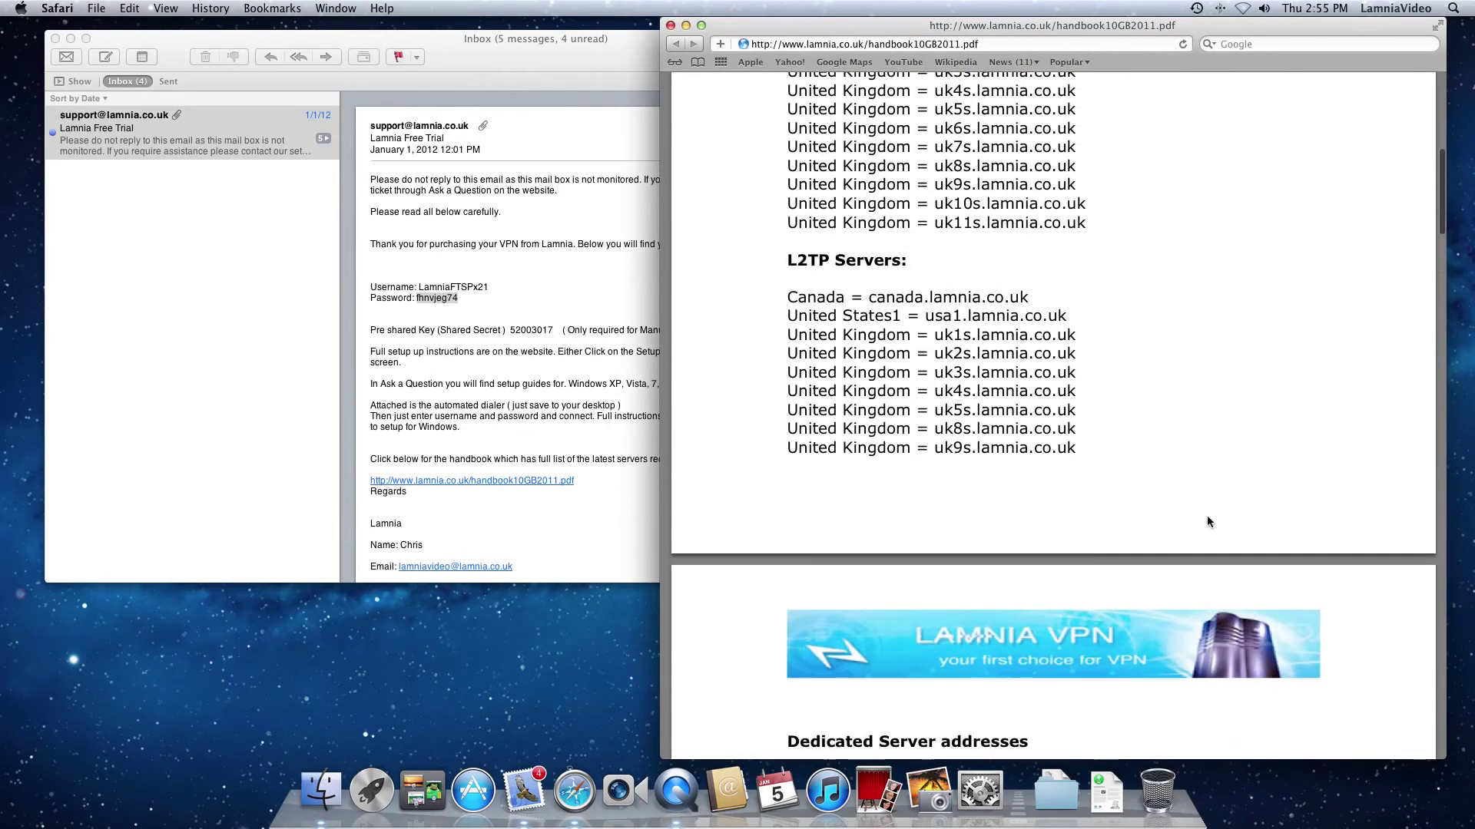
scroll(1208, 522, up, 1)
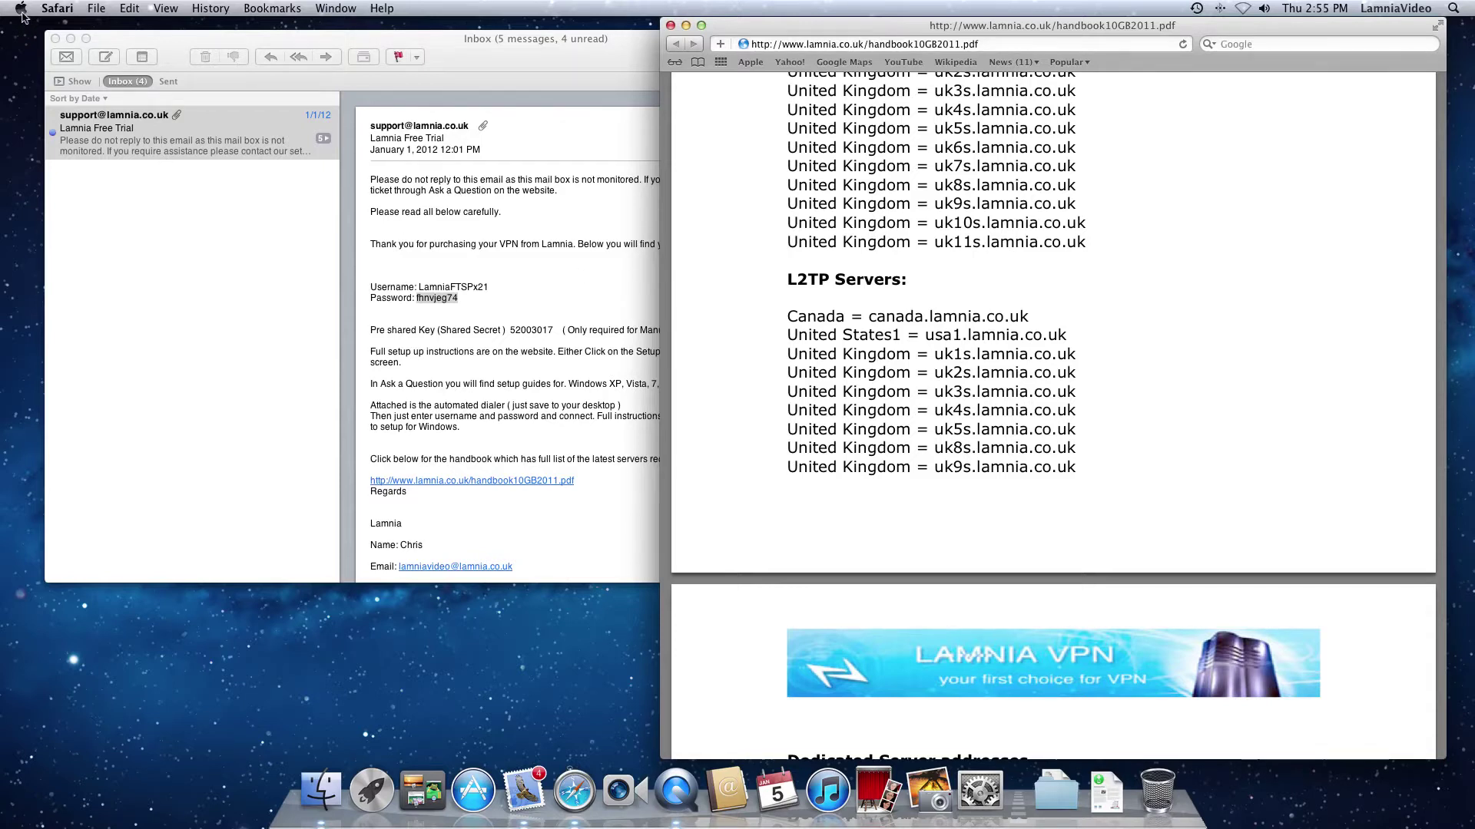
click(22, 13)
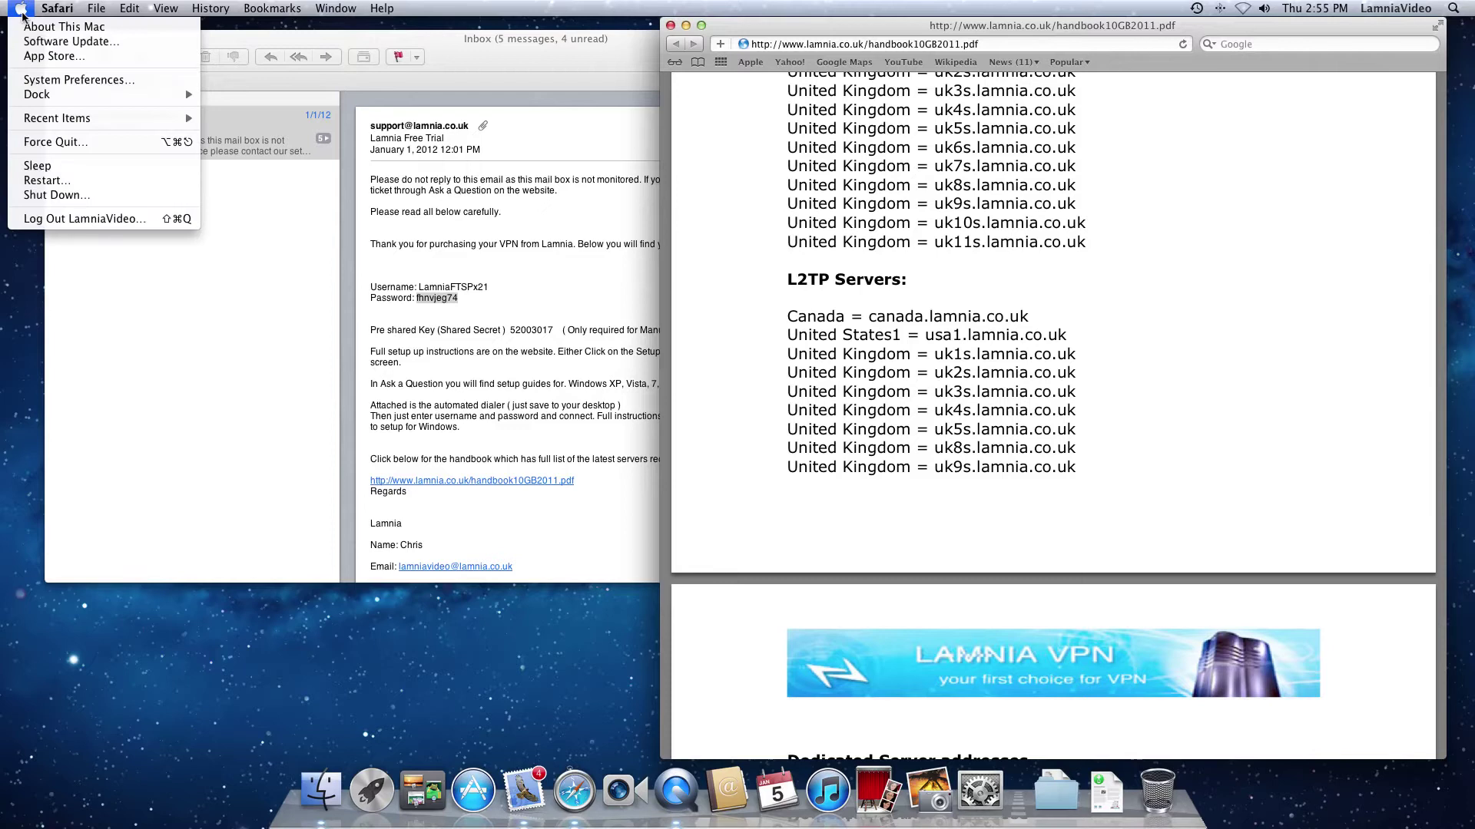
Step: Create a VPN service 'VPN (L2TP)' of type L2TP over IPSec in Network preferences
click(79, 80)
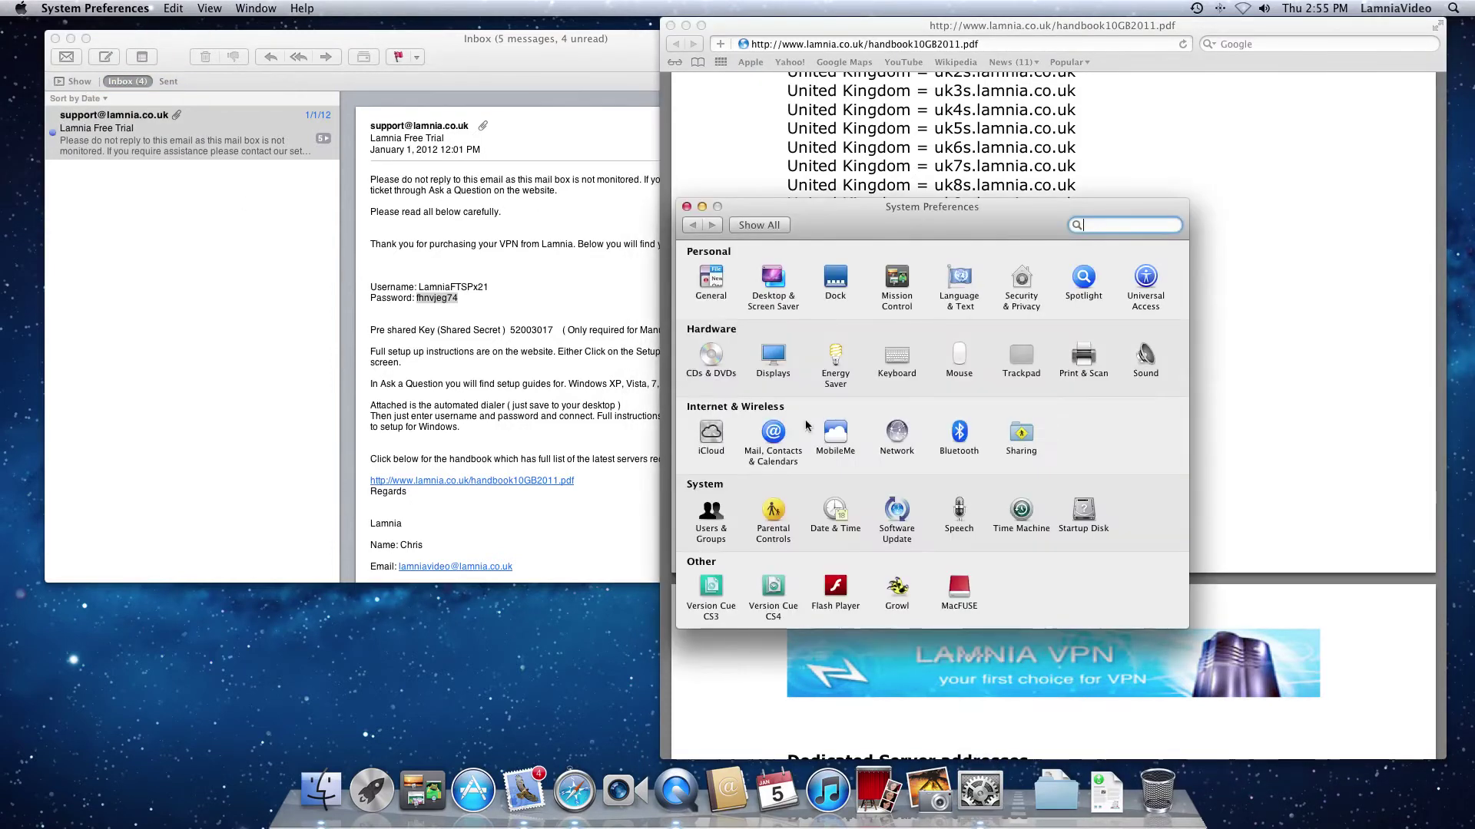
click(896, 434)
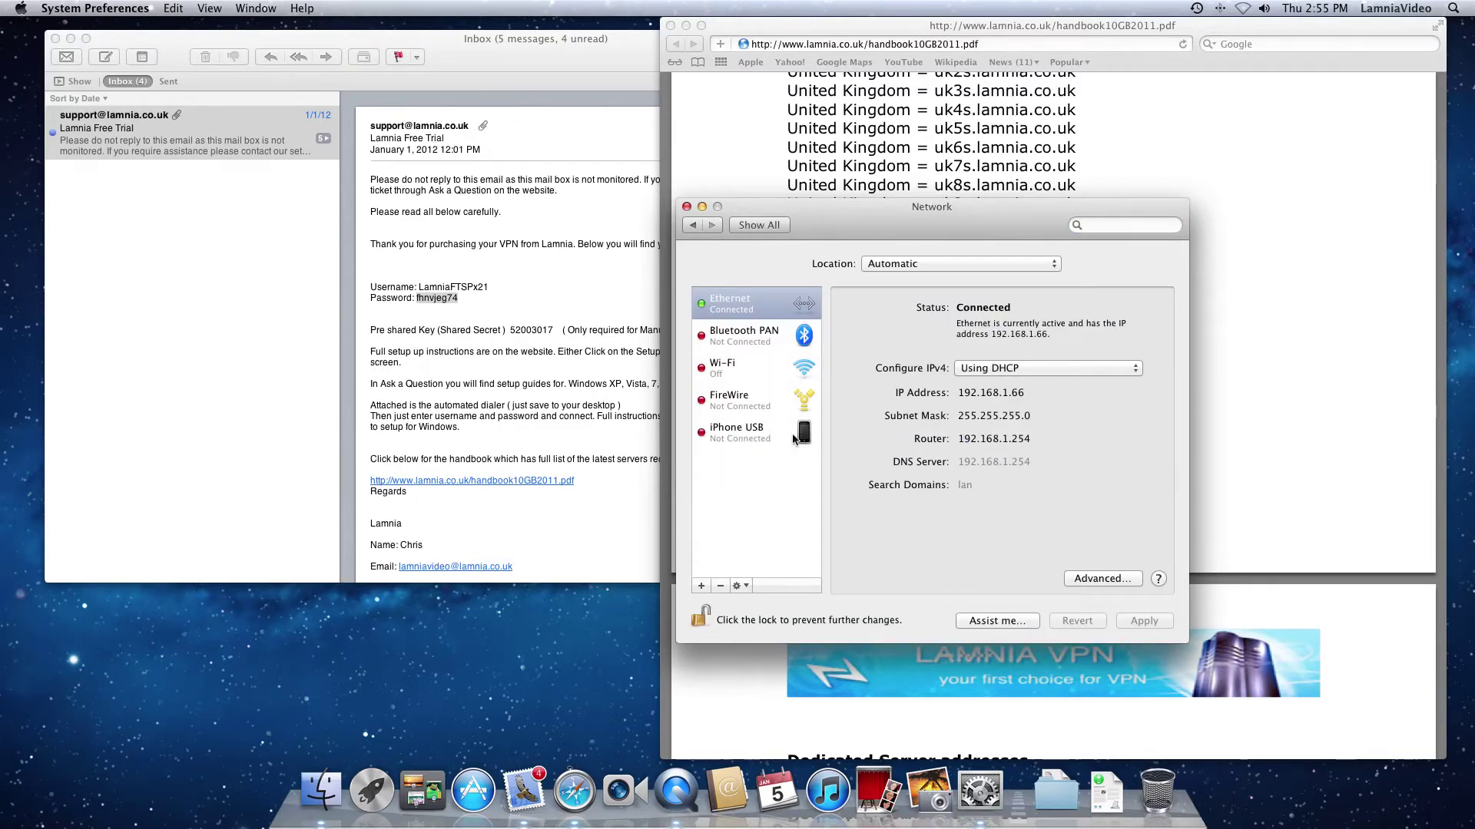
click(701, 587)
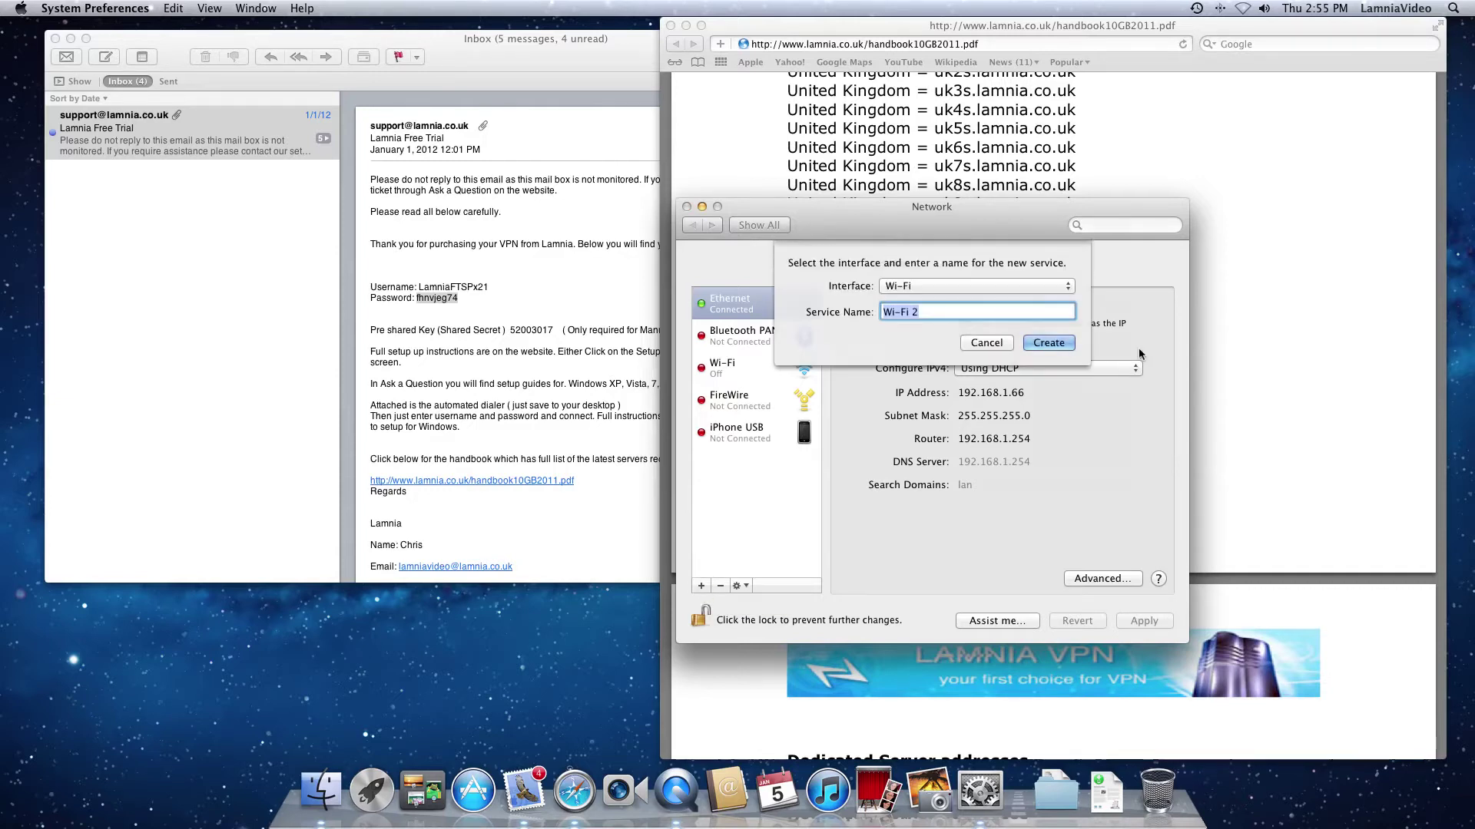
click(1070, 290)
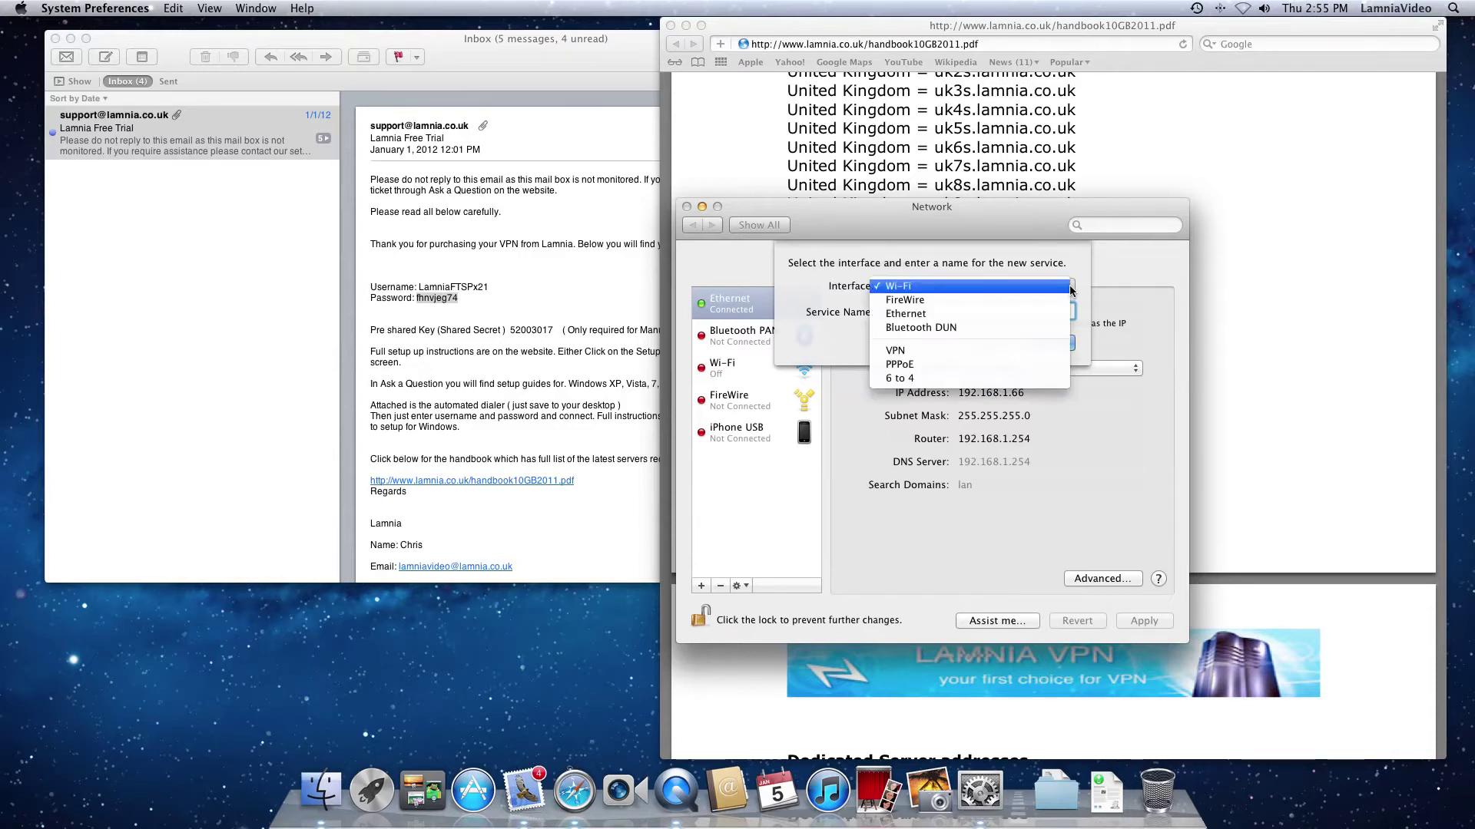
click(911, 351)
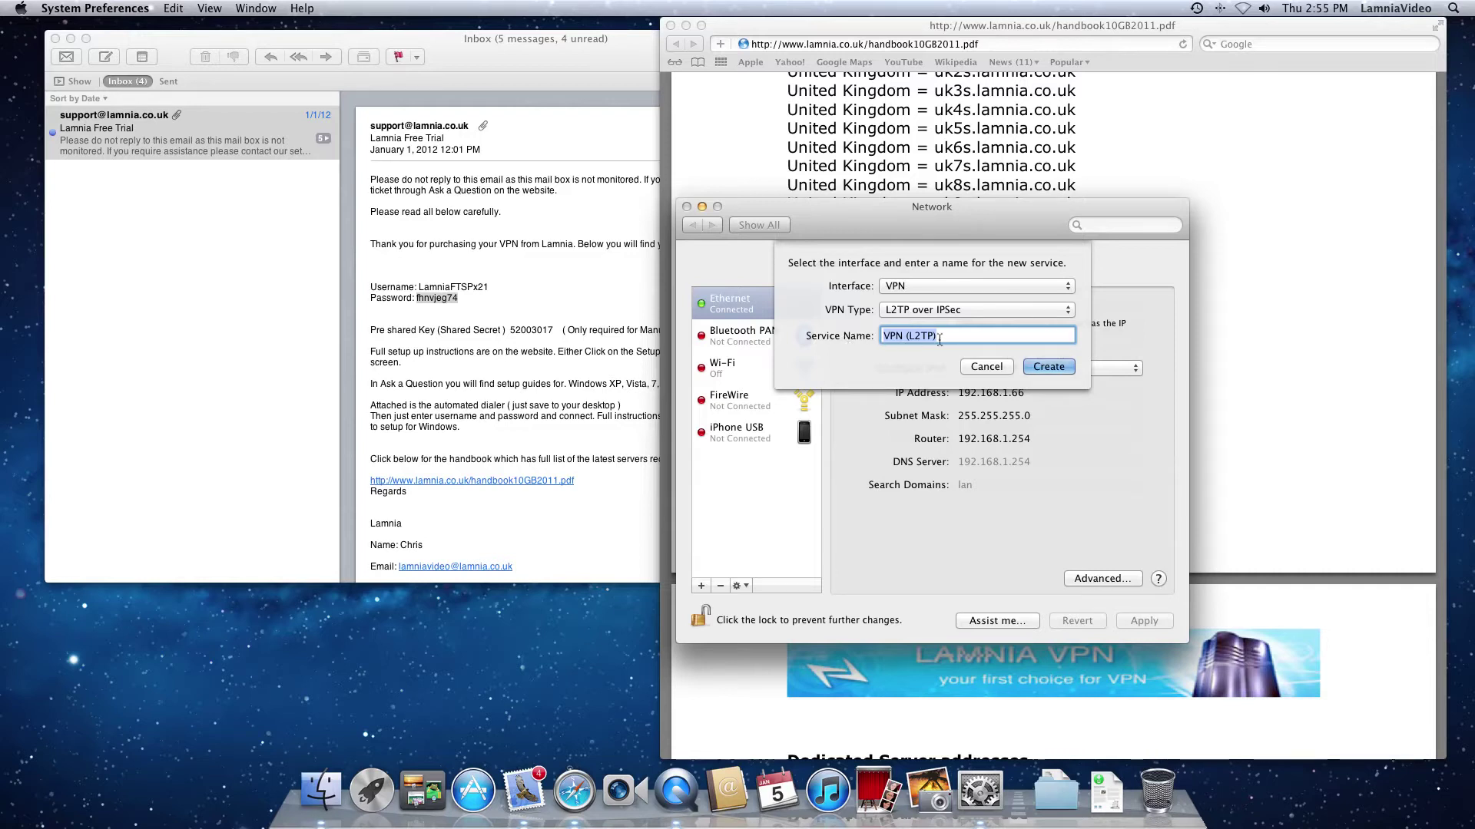
click(1043, 367)
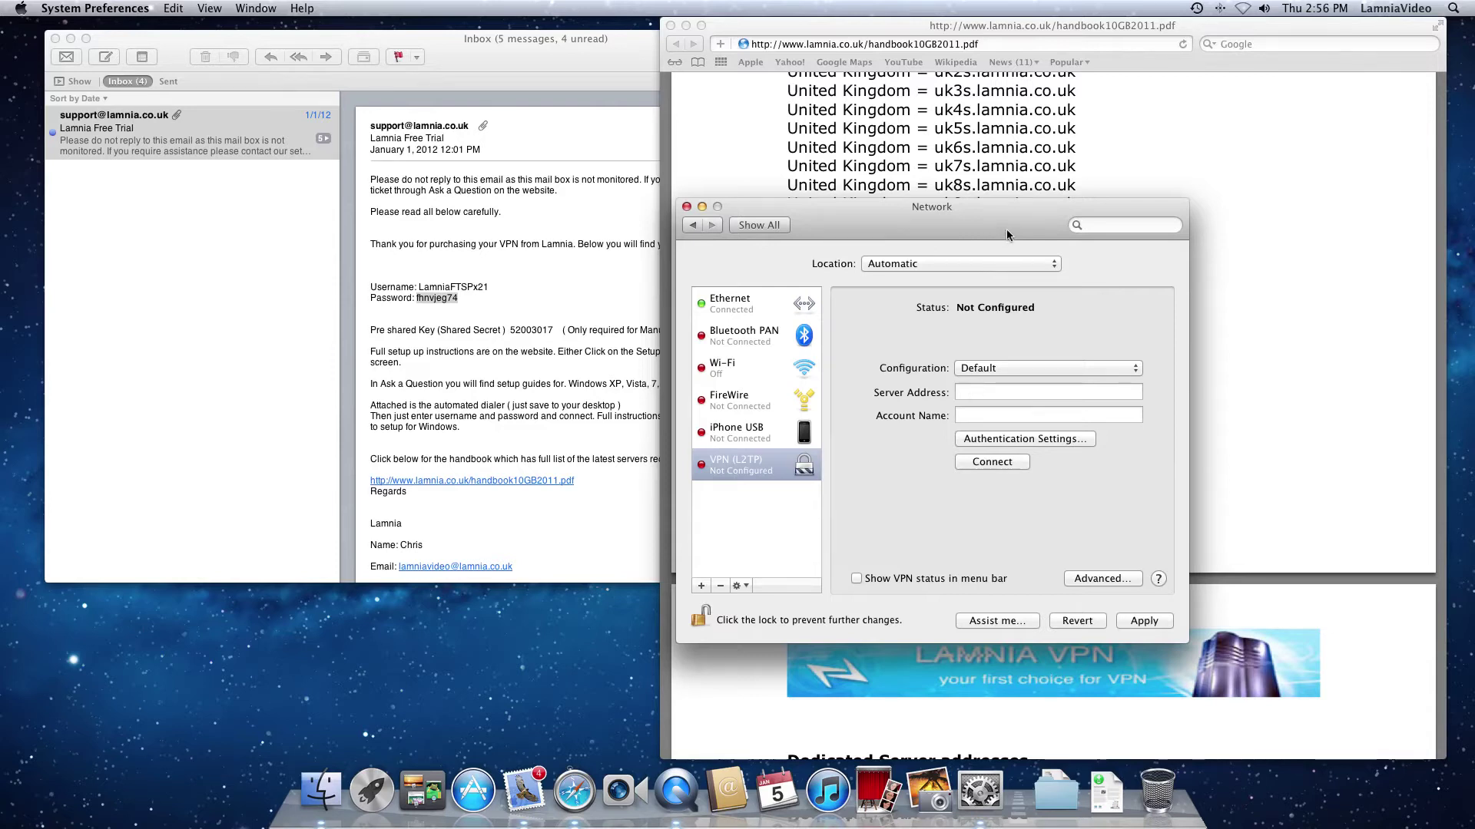
Step: Set the VPN server address to uk1s.lamnia.co.uk
drag(1006, 229, 486, 245)
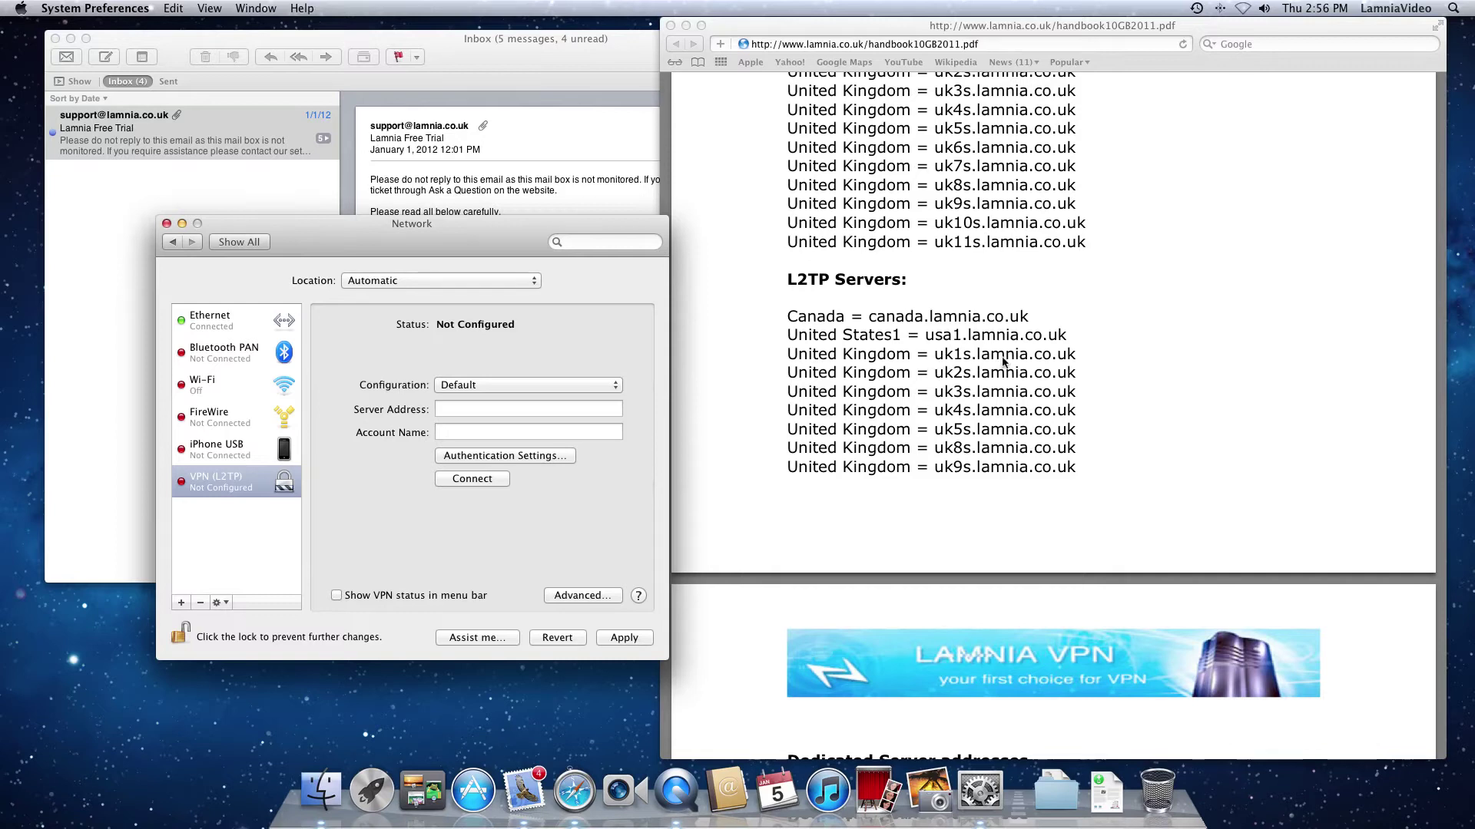
click(464, 410)
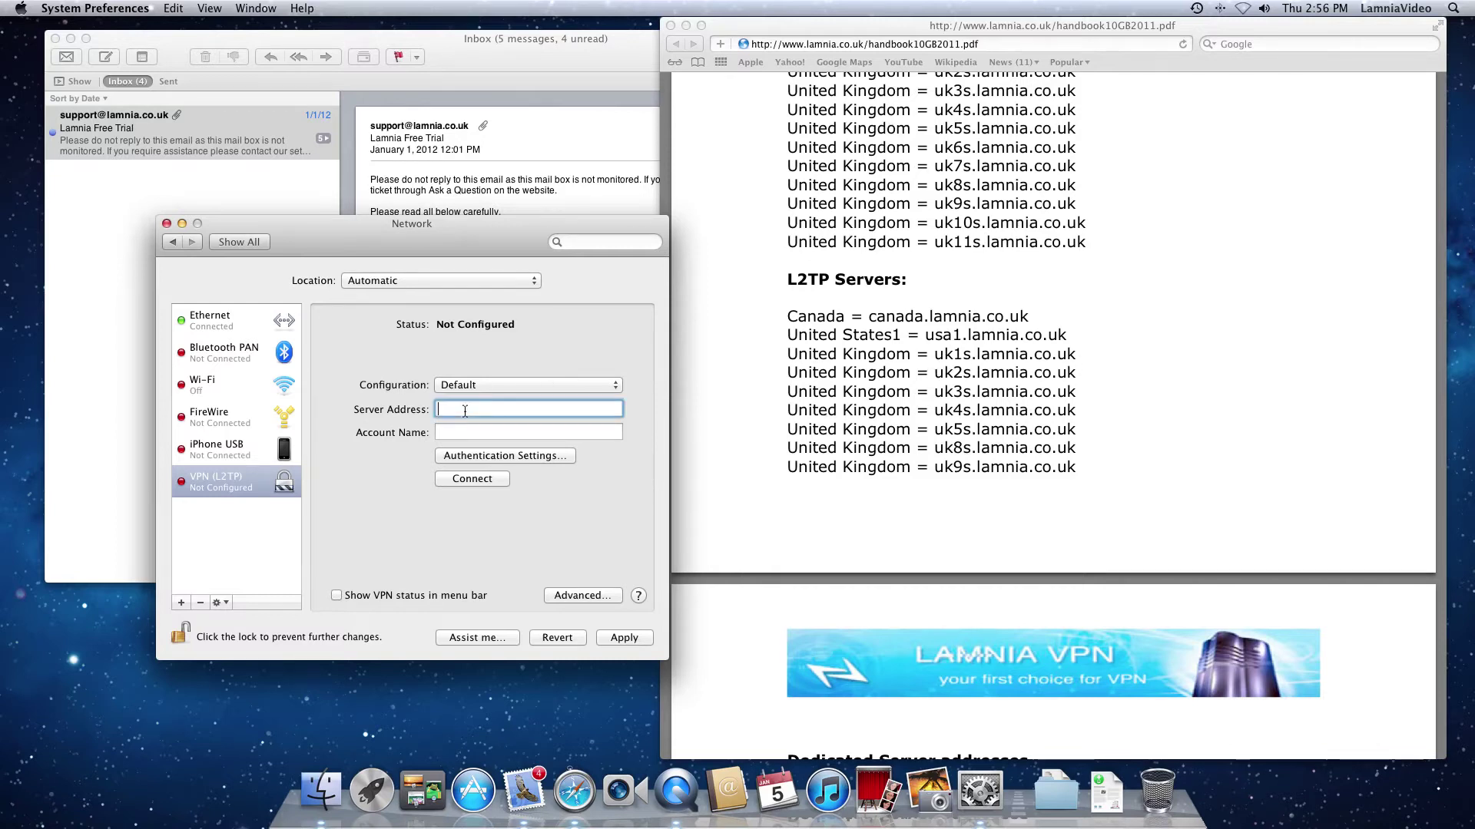
text(uk1s.lamnia.co.uk)
Step: Enter the VPN username from the trial email as the account name
drag(363, 235, 999, 182)
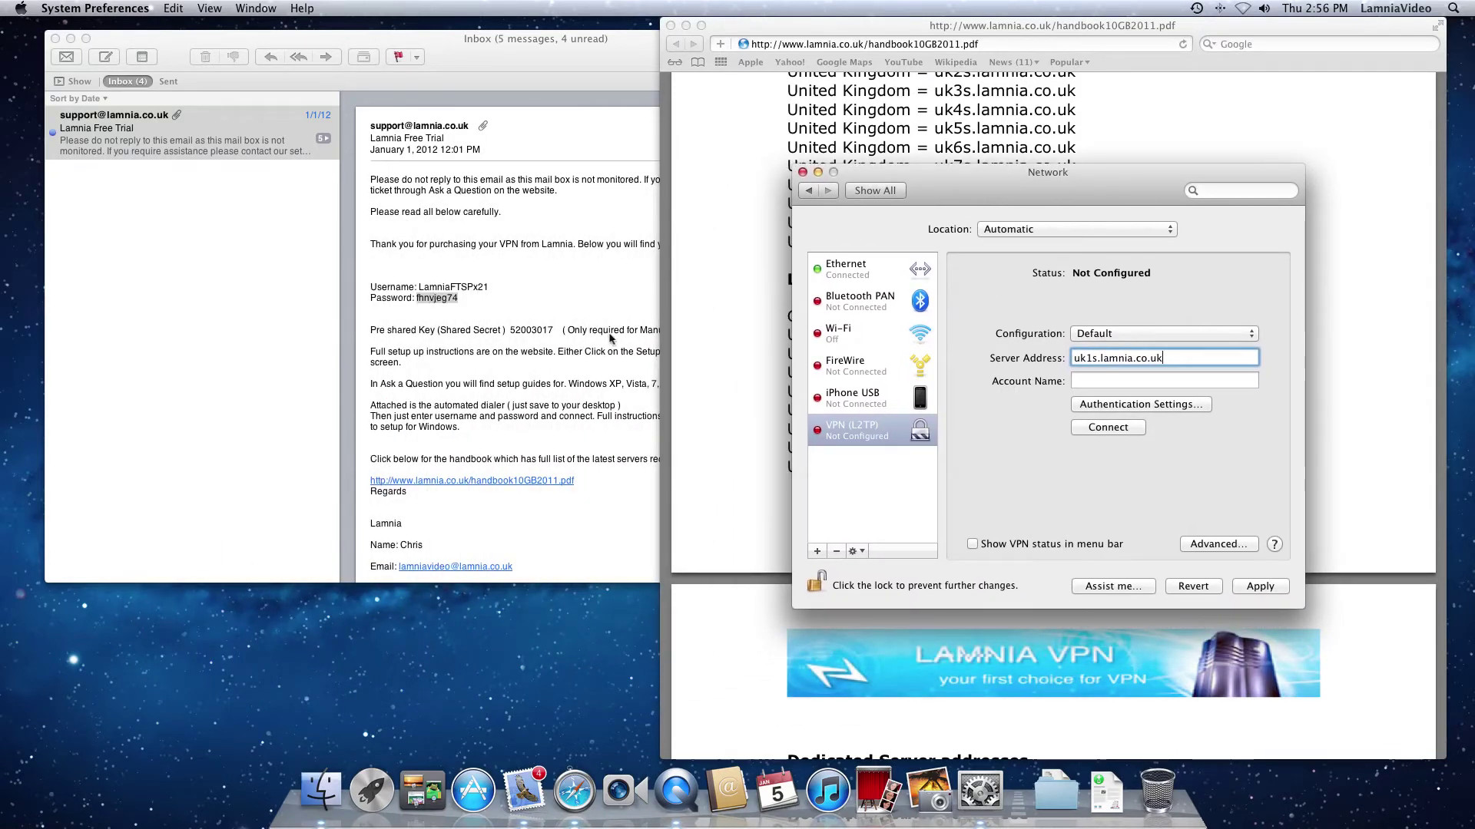
click(1084, 380)
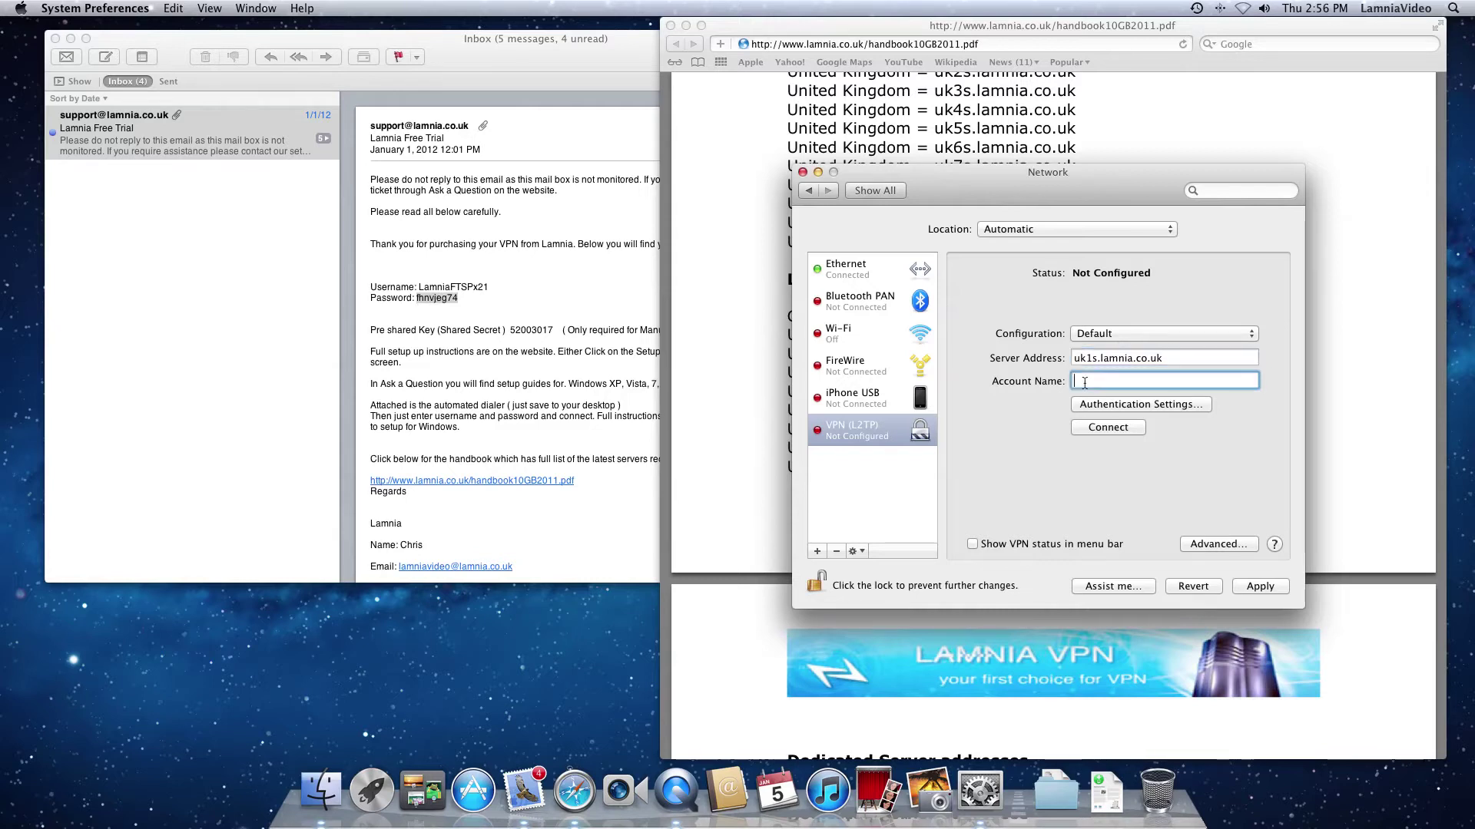
text(SA61051)
Step: Save the account password and the pre-shared secret in the VPN's authentication settings
click(1159, 405)
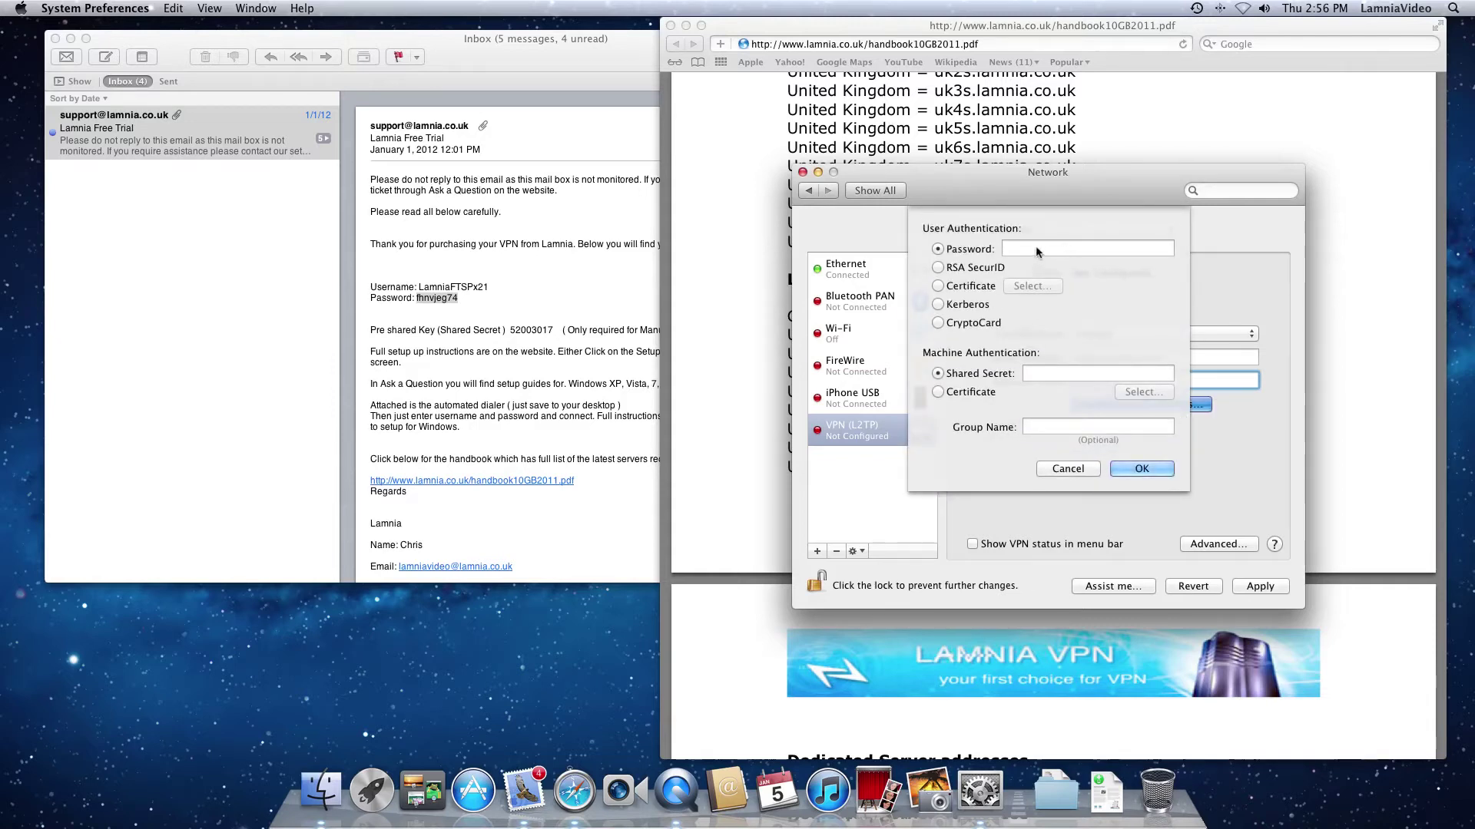
click(1036, 247)
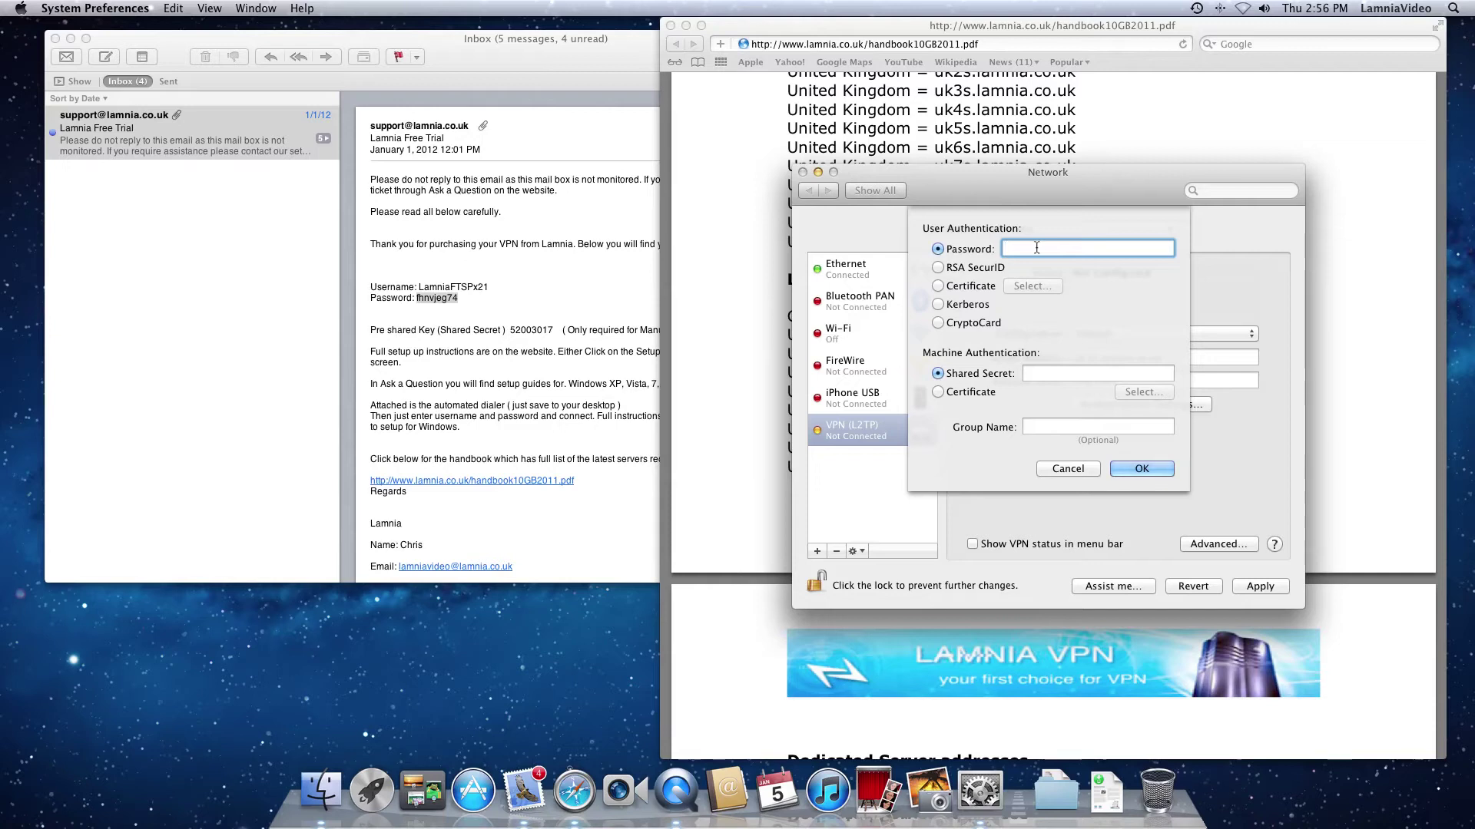
click(1042, 374)
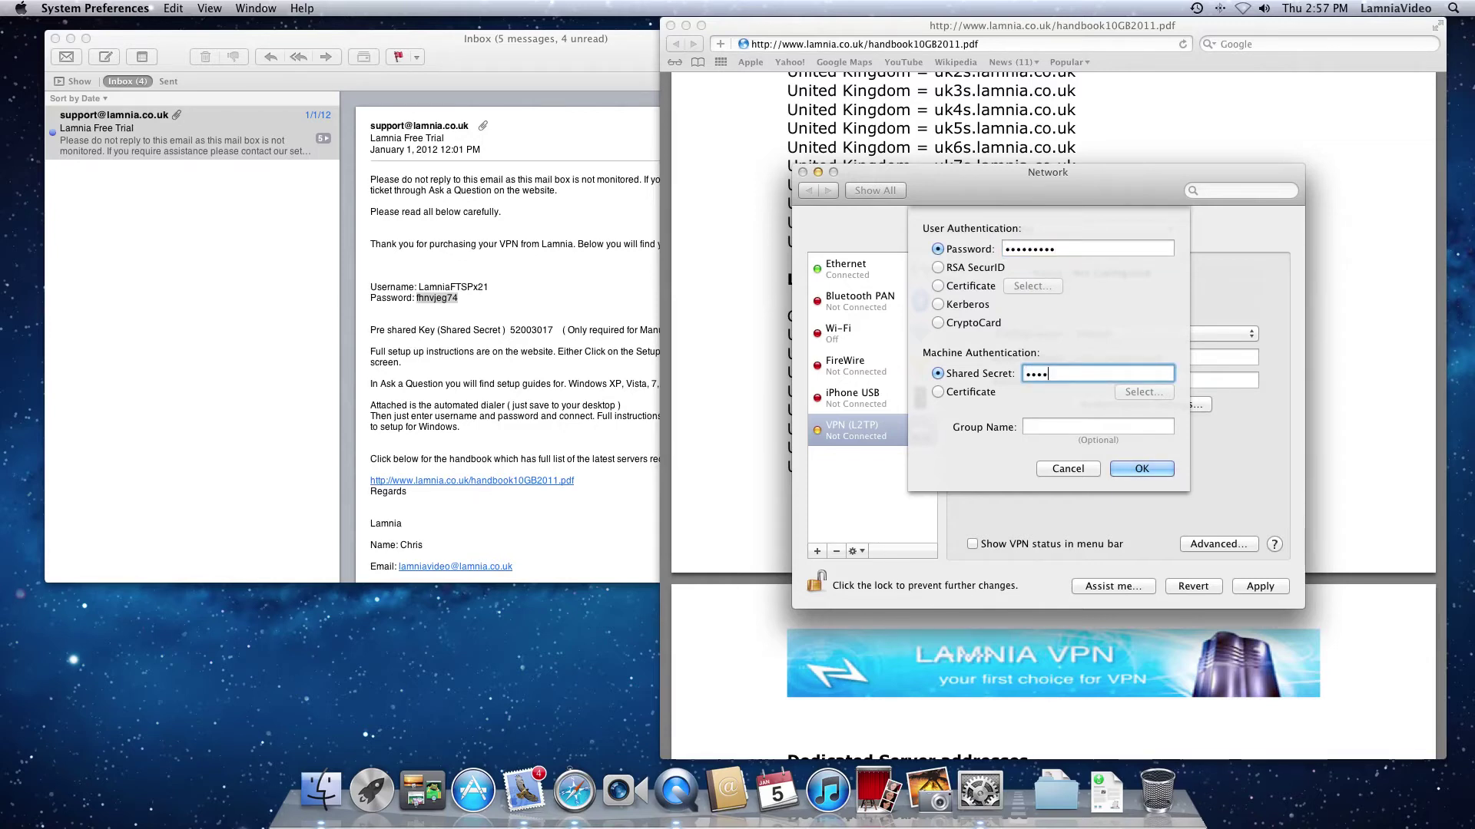
click(1141, 470)
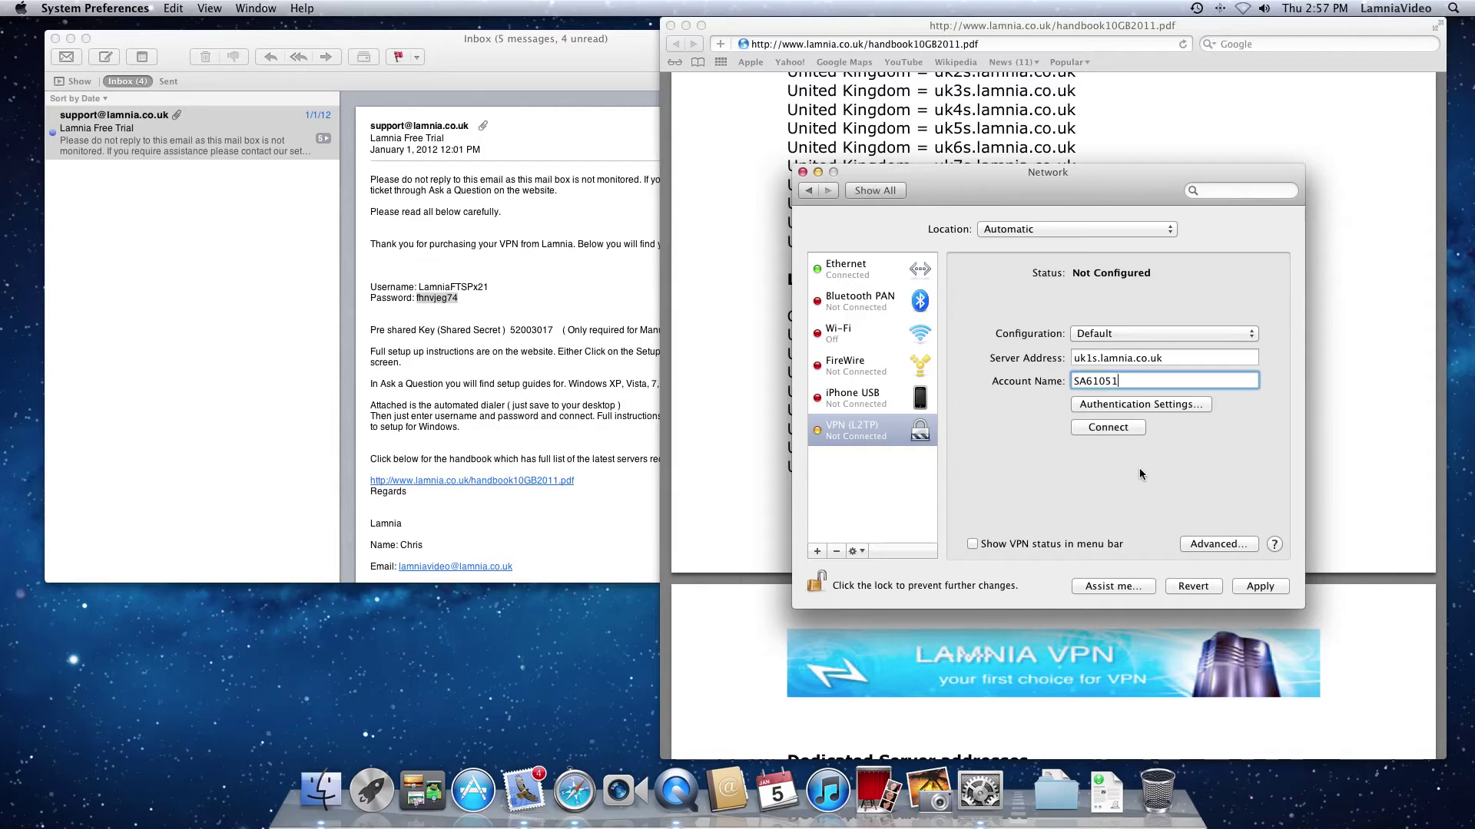
Step: Turn on 'Send all traffic over VPN connection' in the VPN's advanced options
click(1218, 544)
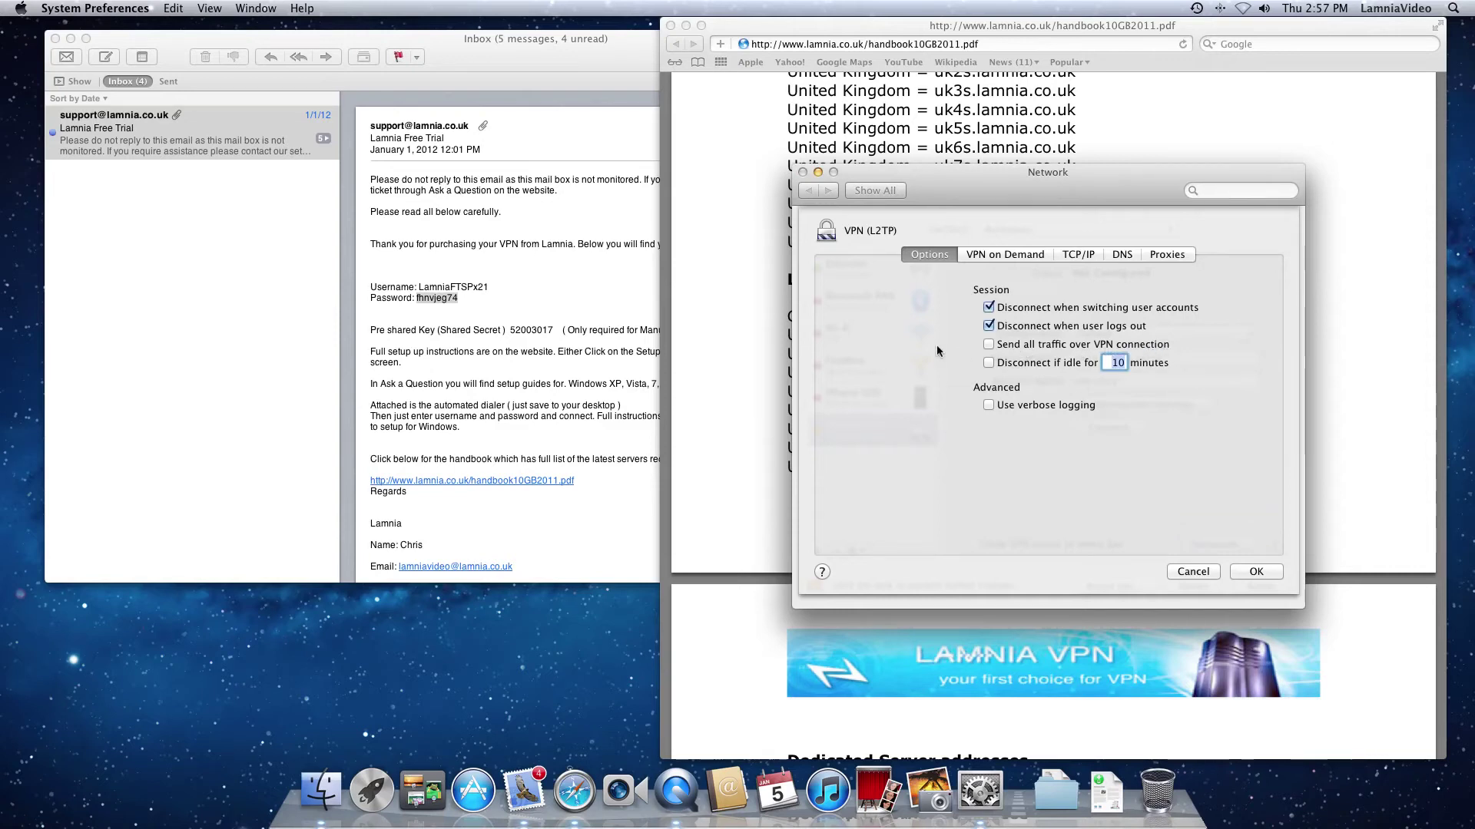
click(990, 347)
Step: Show VPN status in the menu bar, apply the settings, and connect to uk1s.lamnia.co.uk
click(1269, 575)
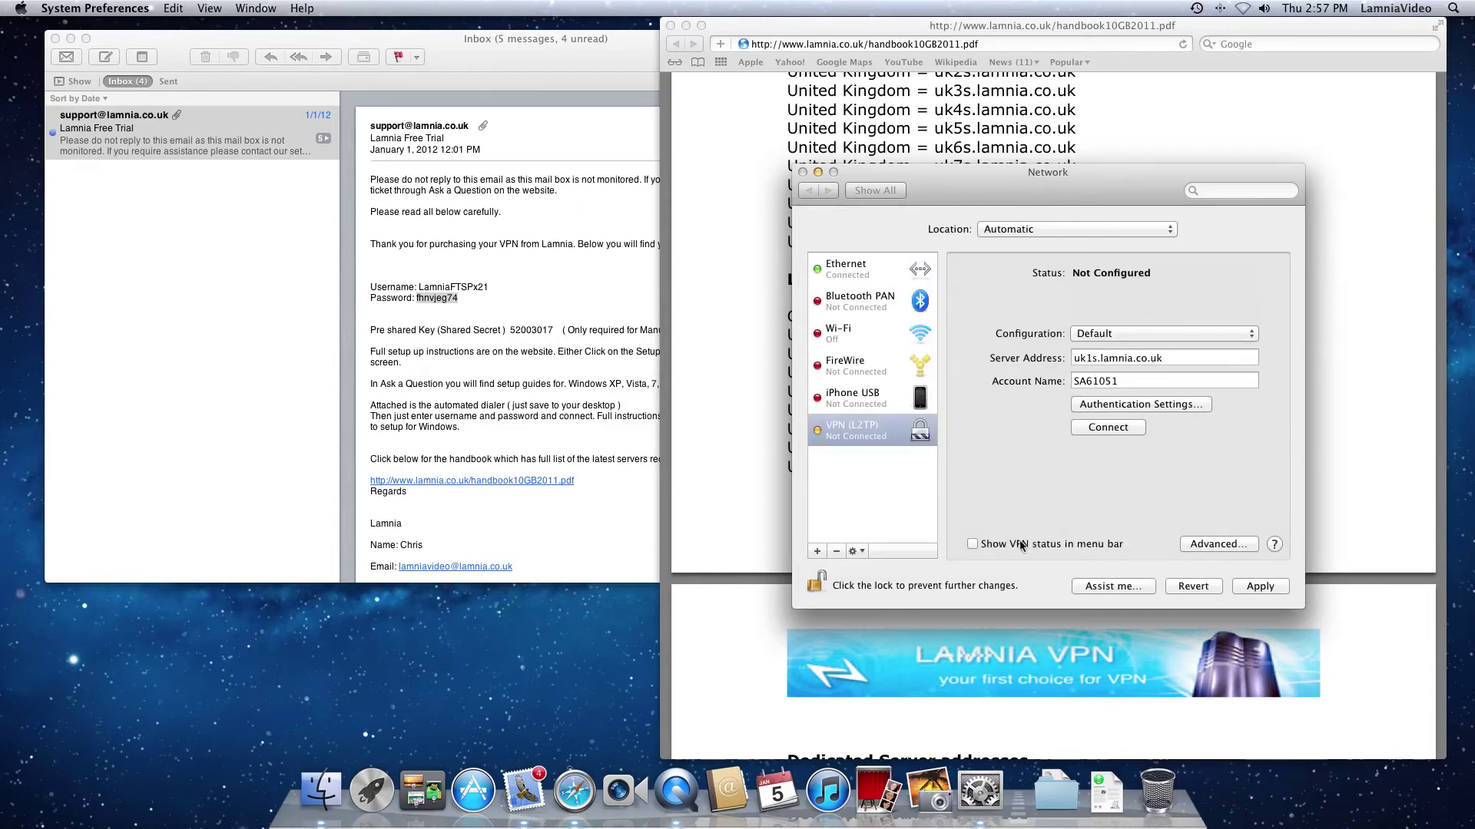
click(973, 545)
click(1269, 586)
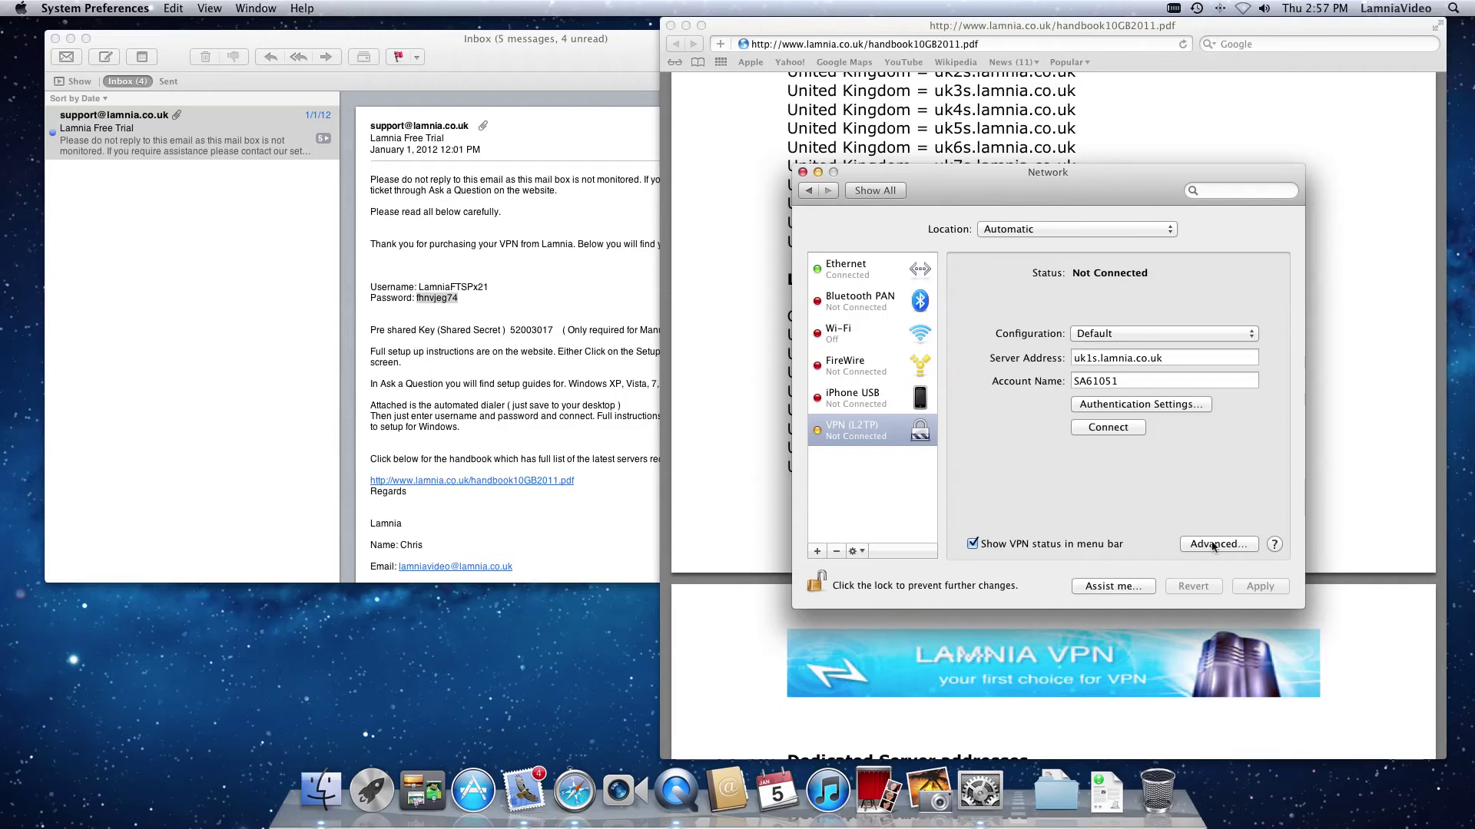
click(1122, 431)
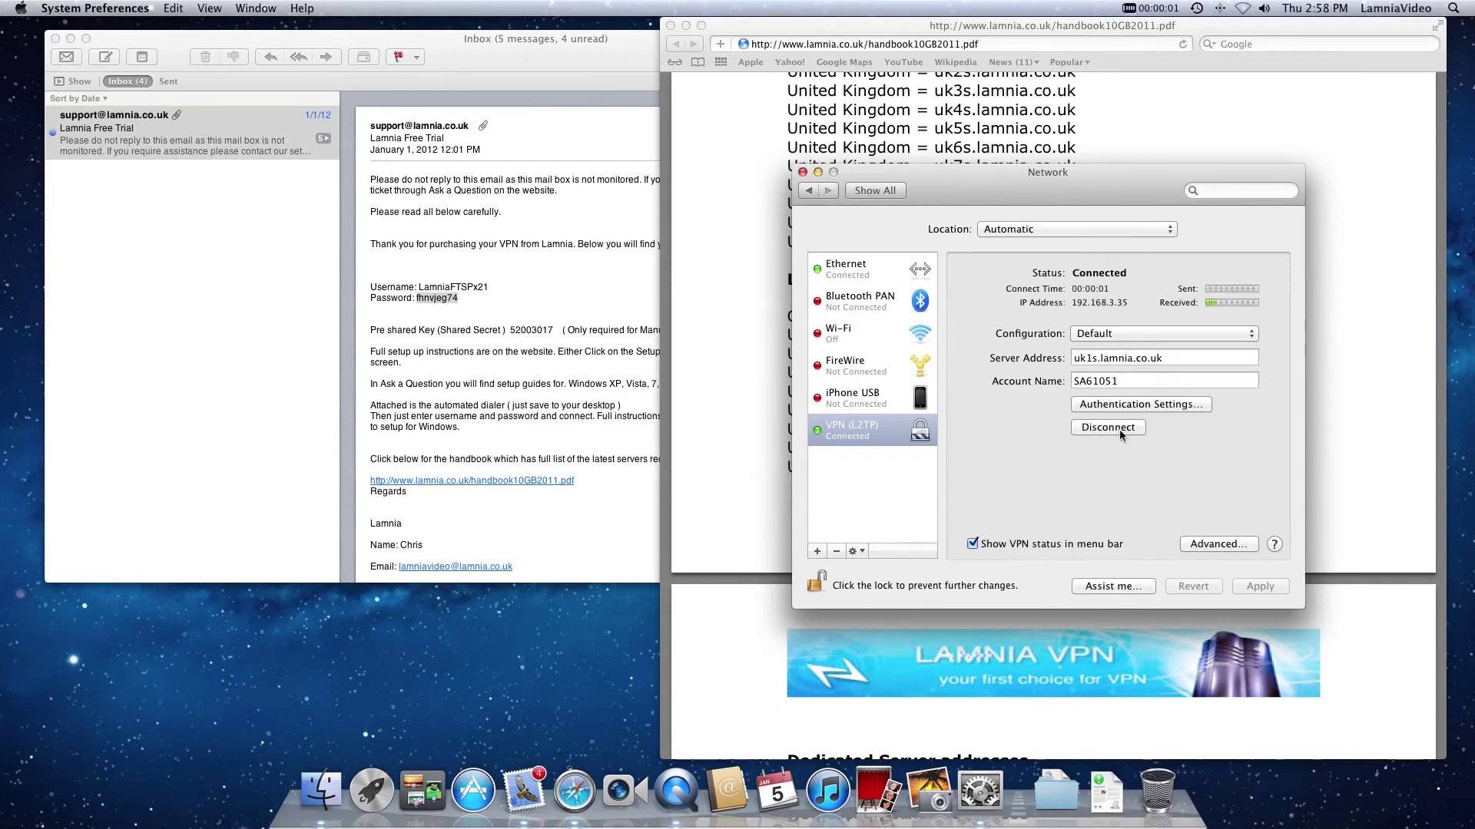
Step: Close the Network preferences window while the VPN stays connected
click(802, 172)
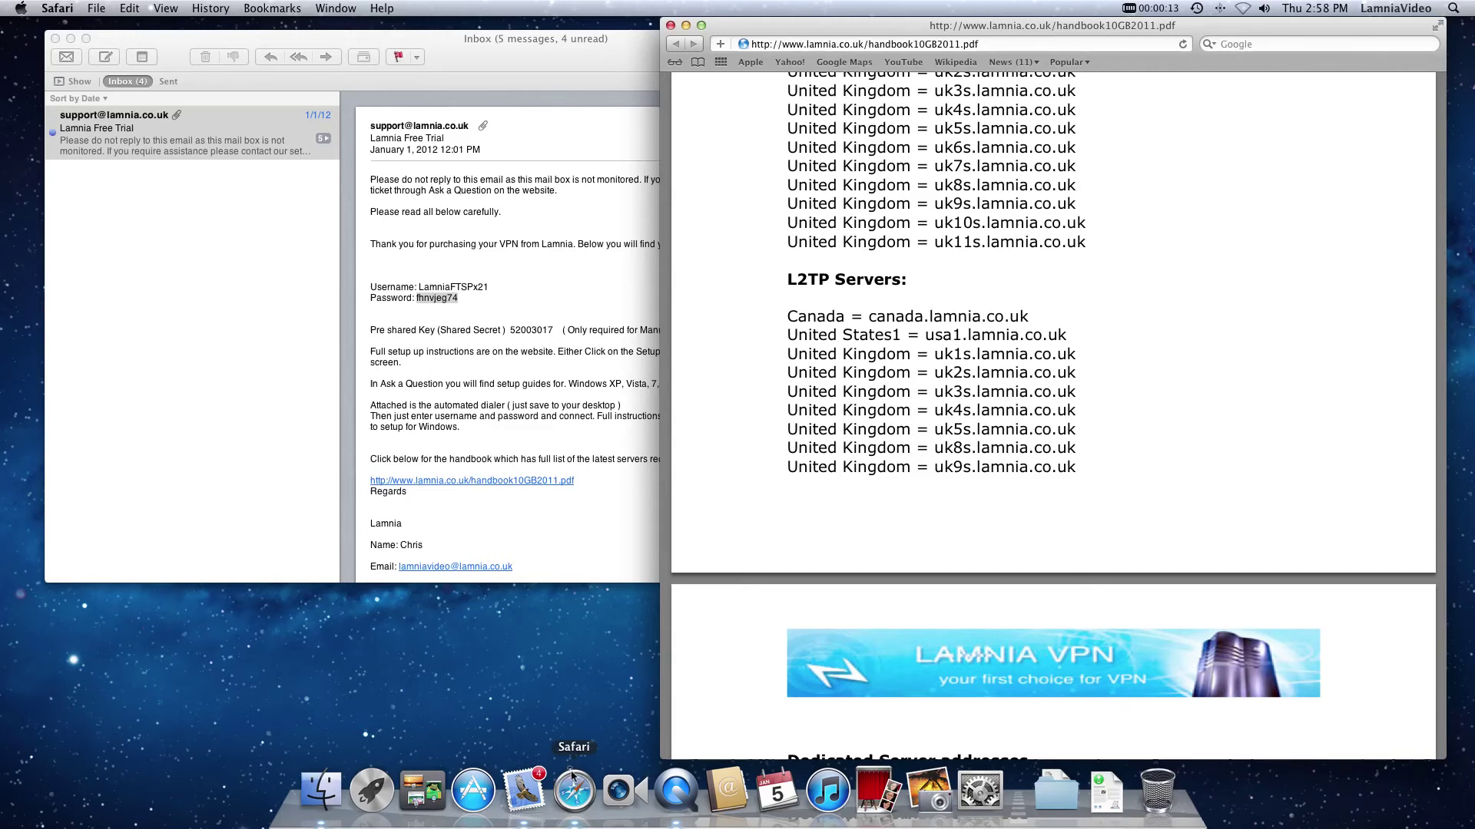
click(96, 9)
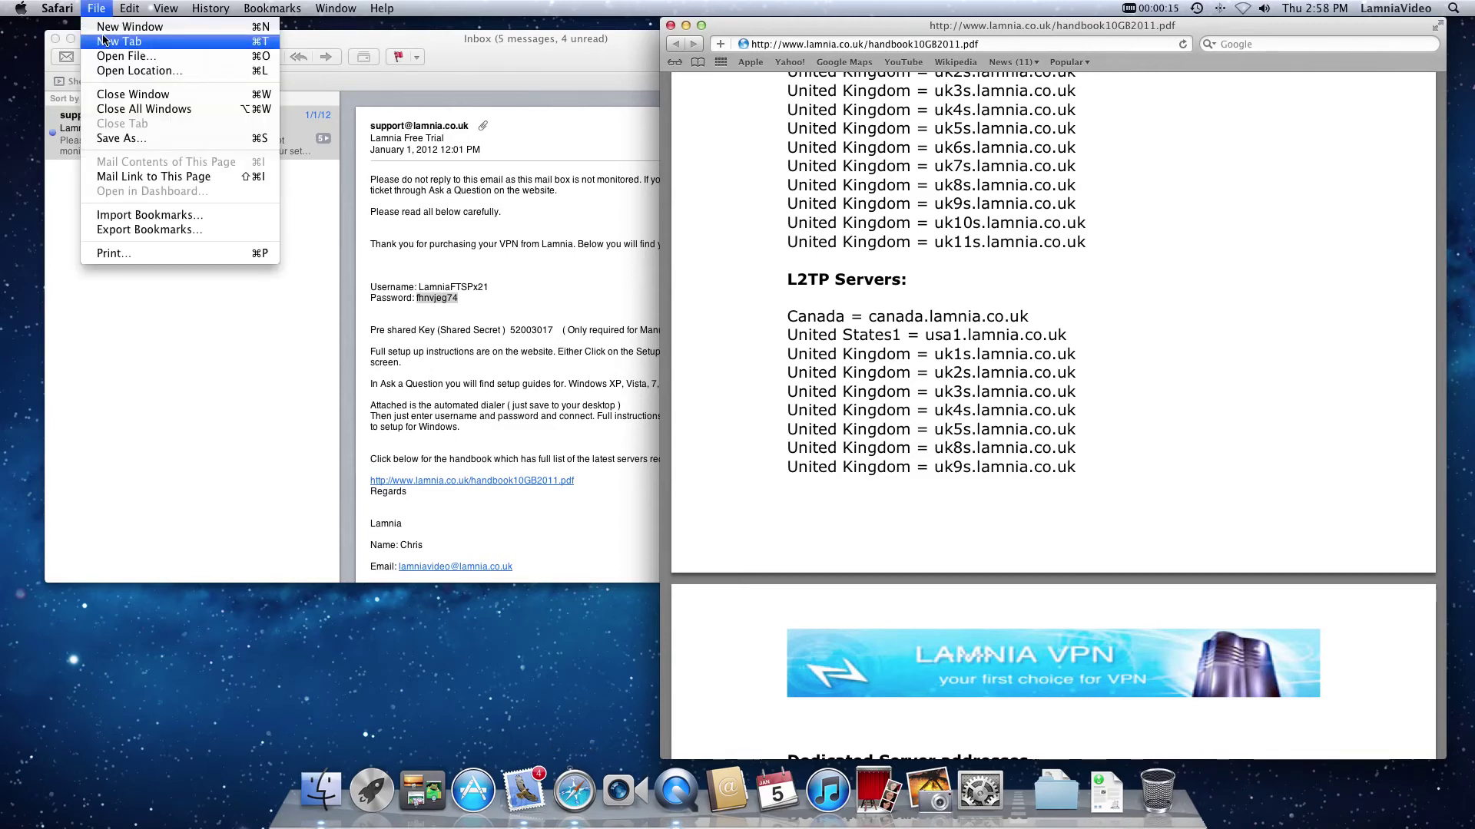
click(123, 27)
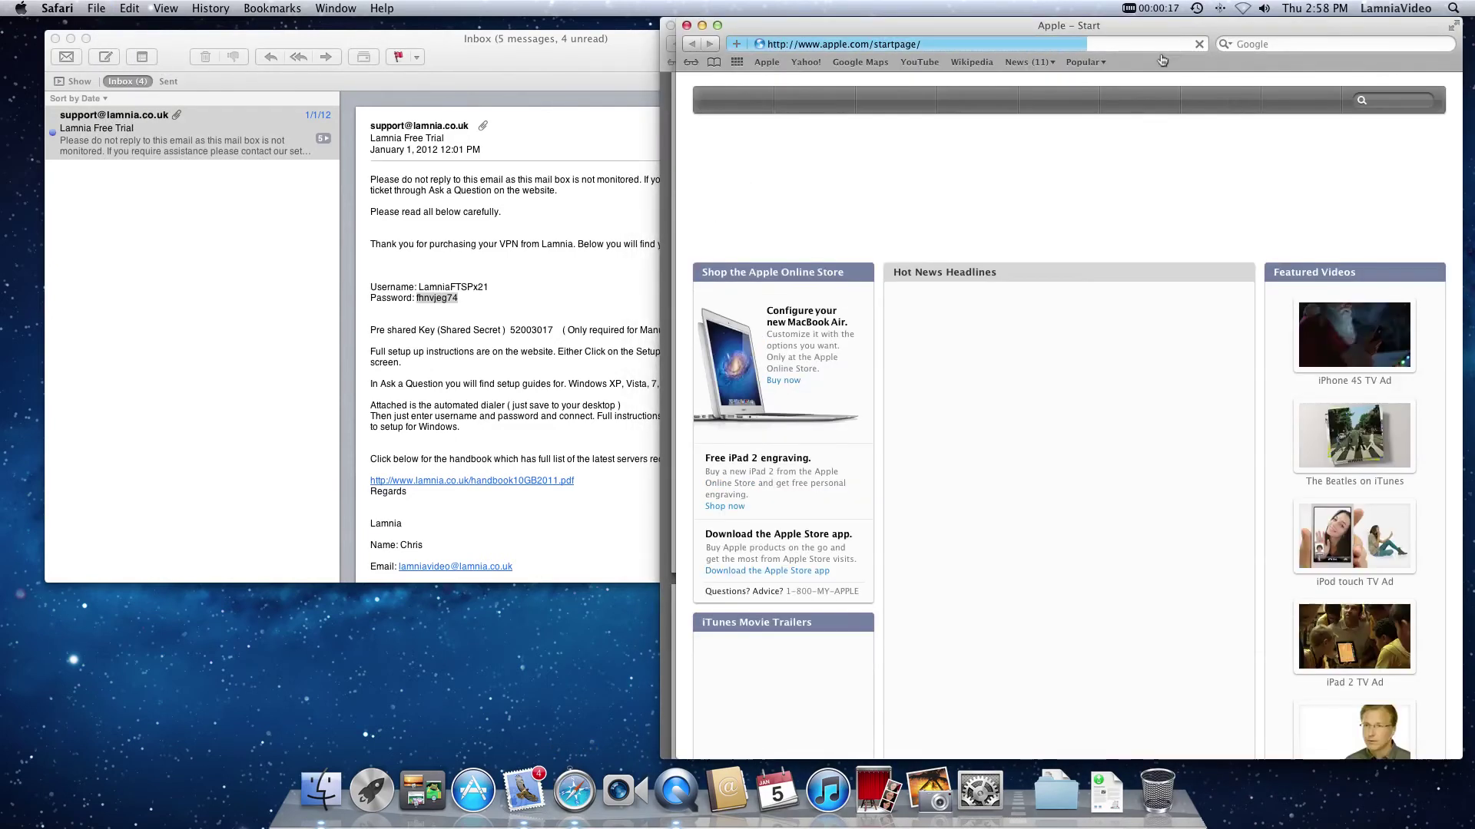
drag(1167, 26, 800, 28)
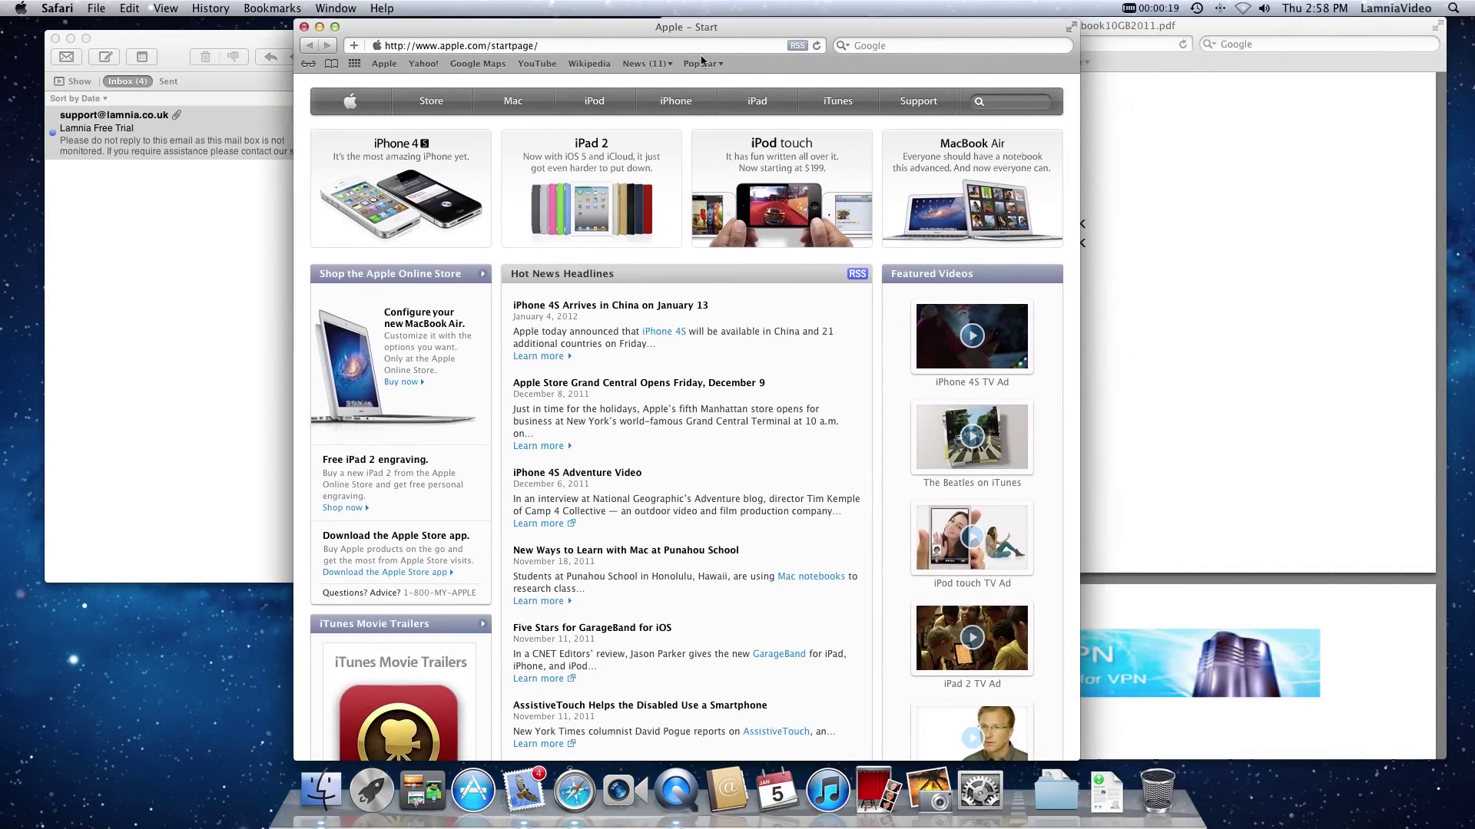
click(540, 46)
text(w)
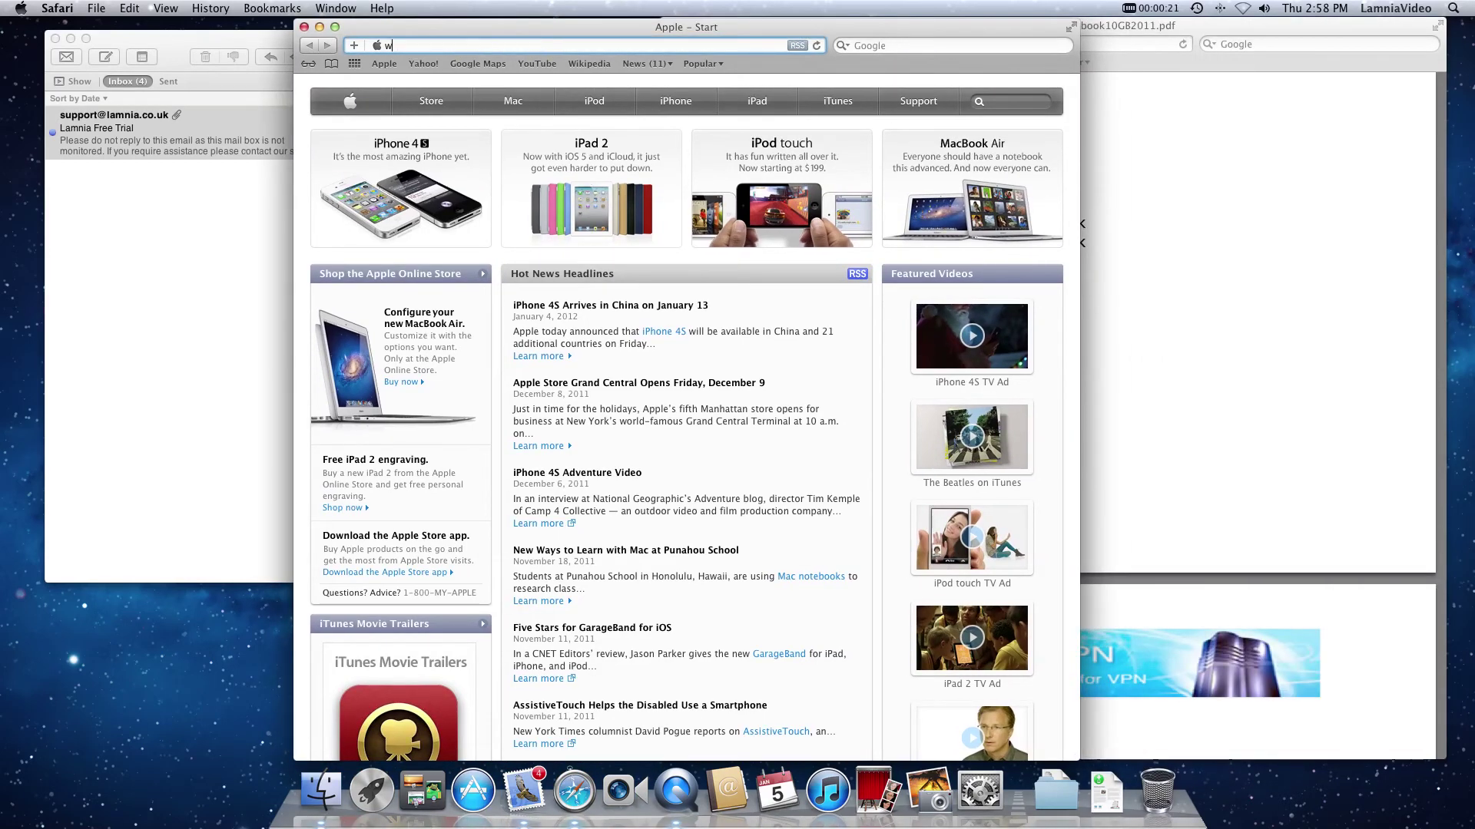
text(ww.bbc)
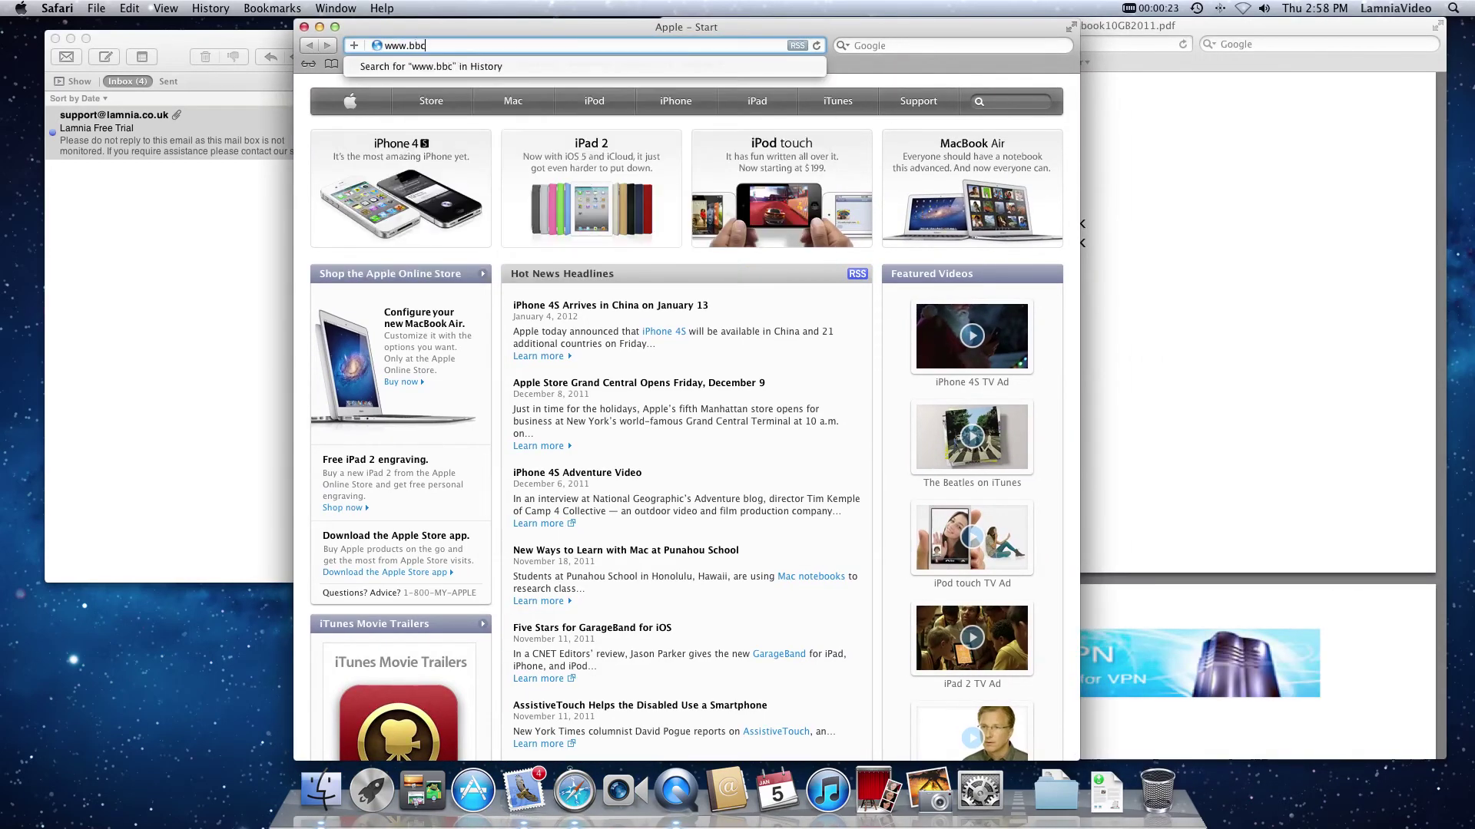
text(.co.uk/iplayer)
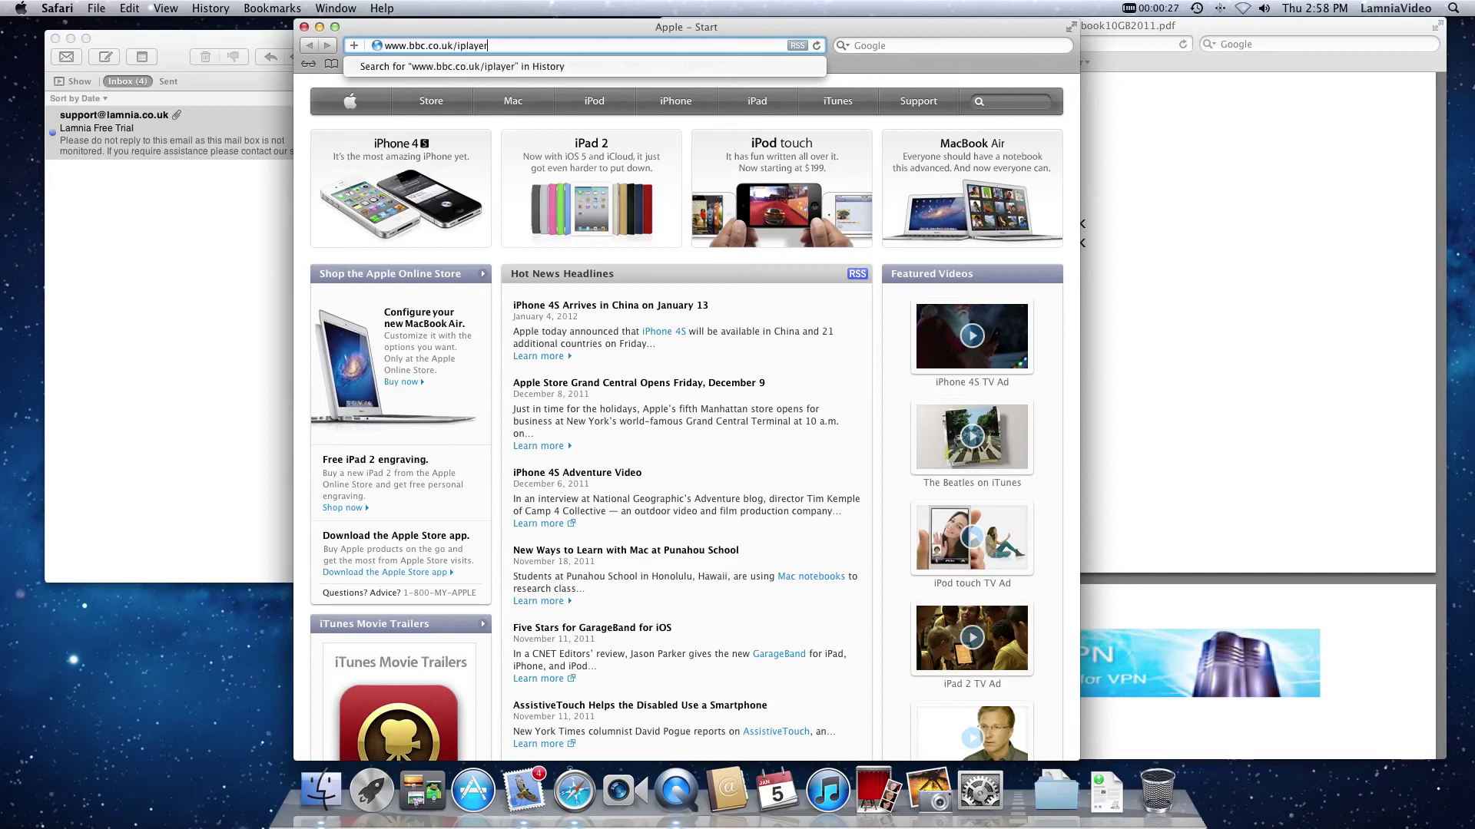
key(Return)
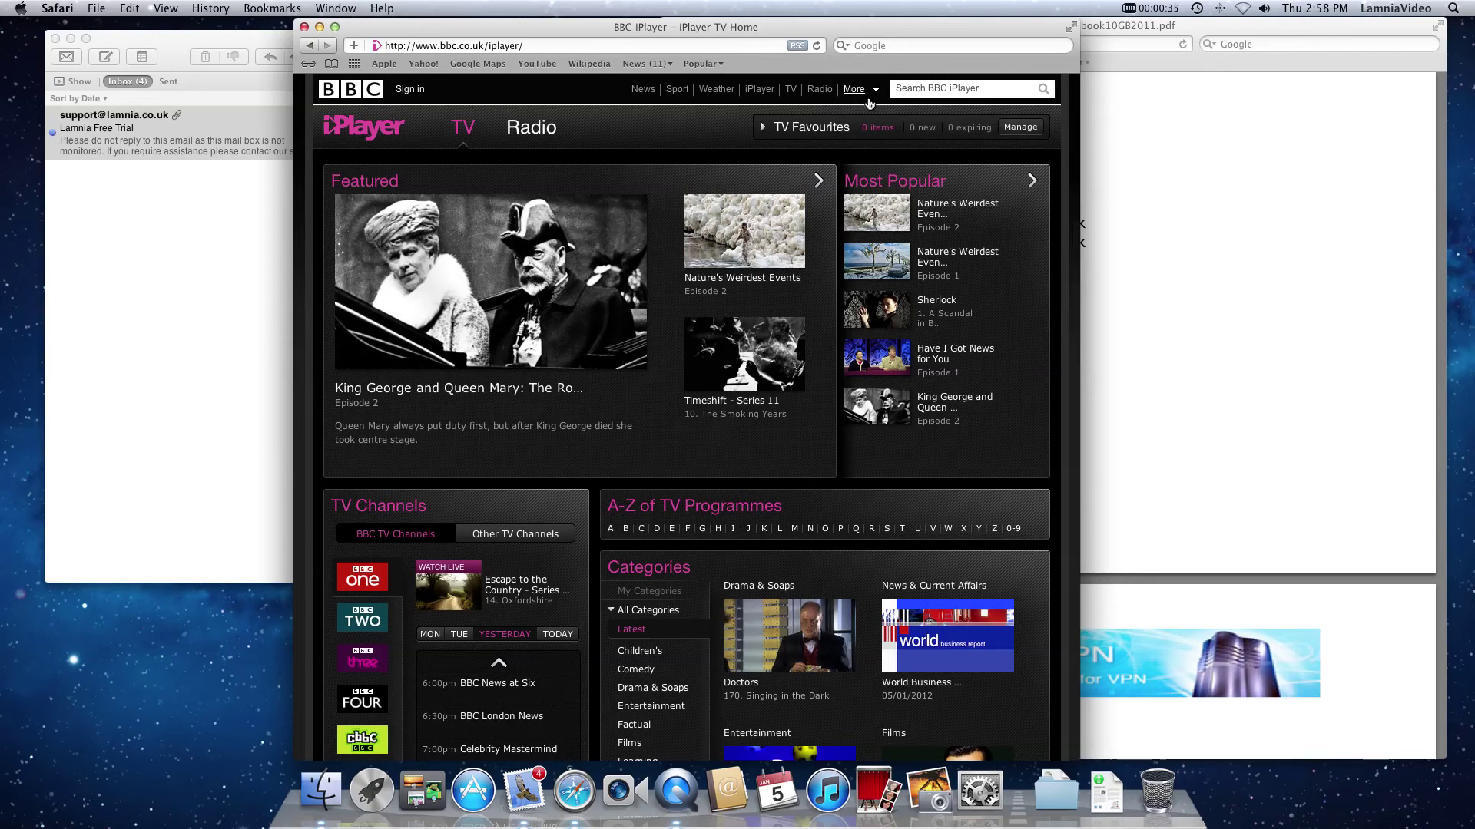
Step: Play Have I Got News for You Series 41, pass the age check, pause, and close the window
scroll(537, 365, down, 1)
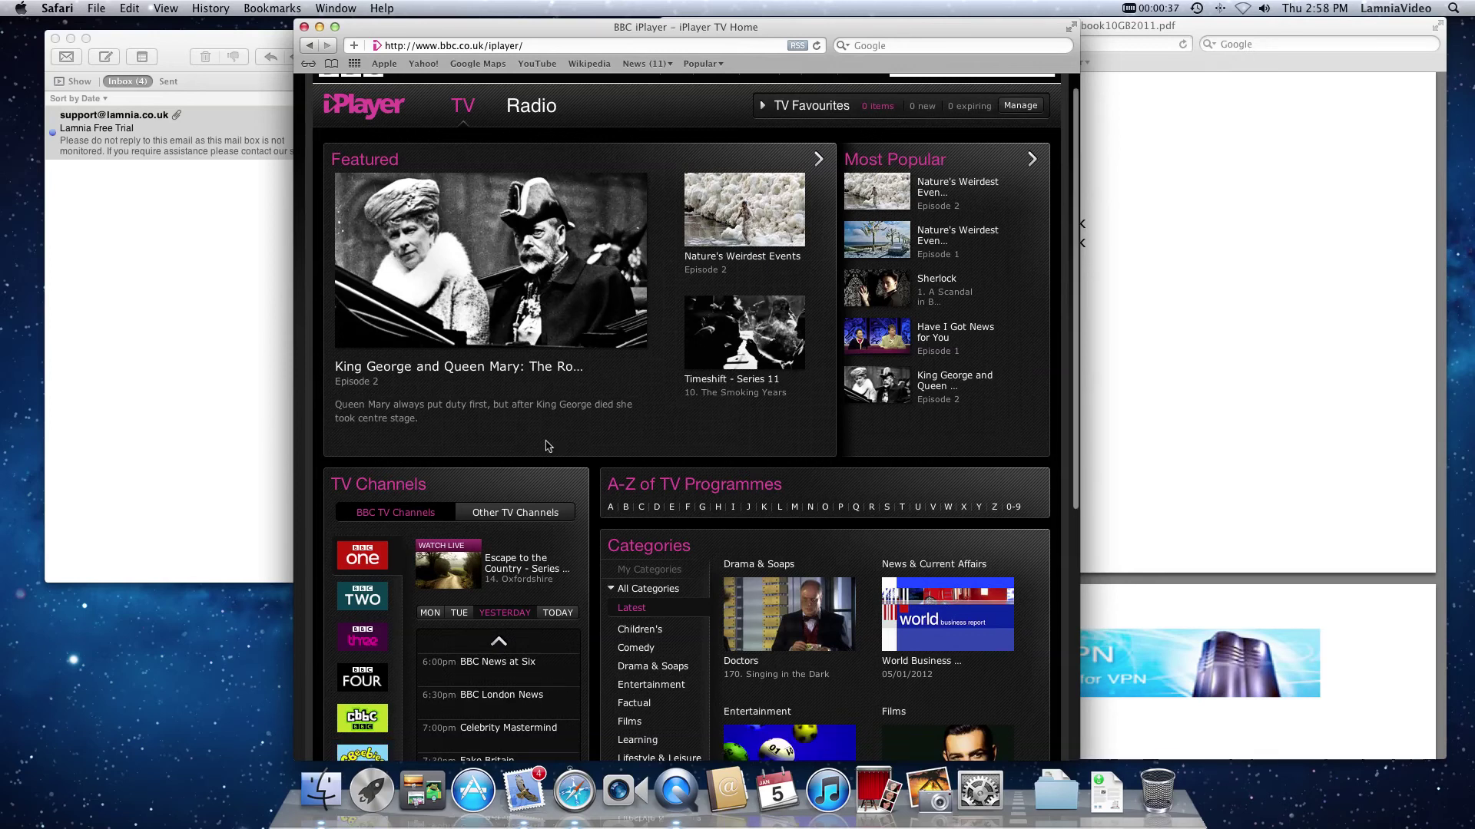
click(878, 340)
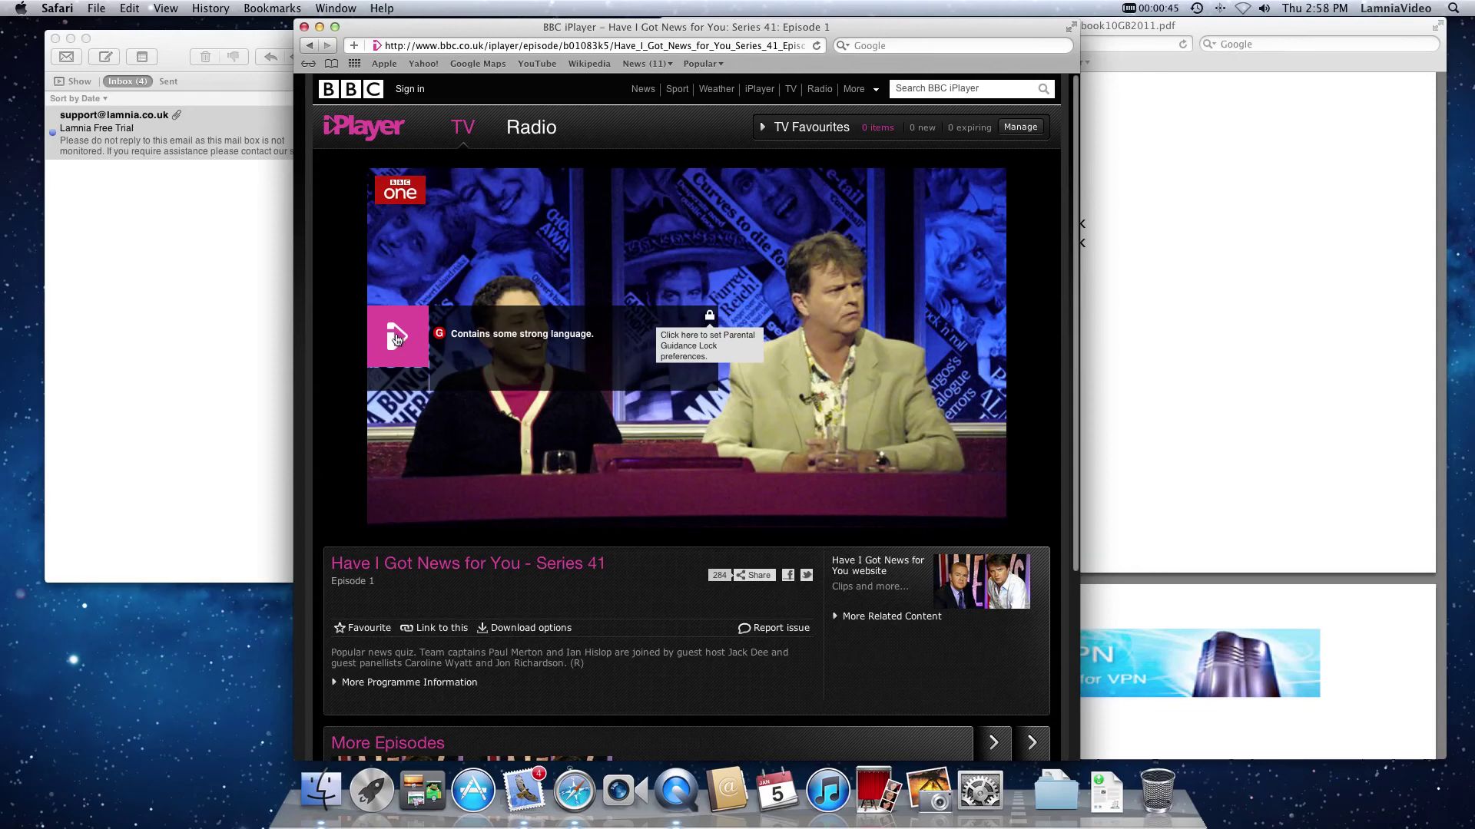
click(396, 339)
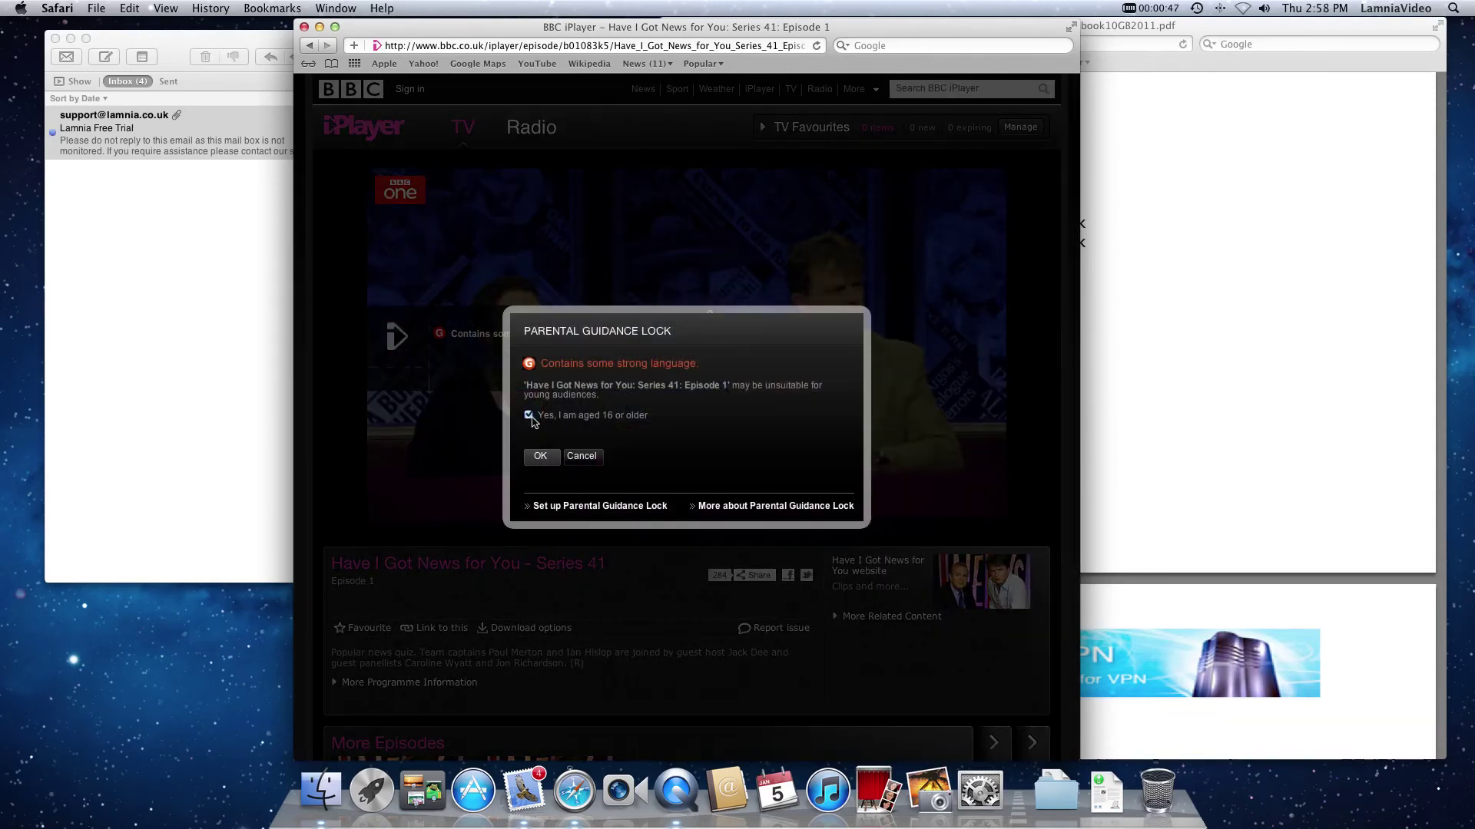
click(540, 459)
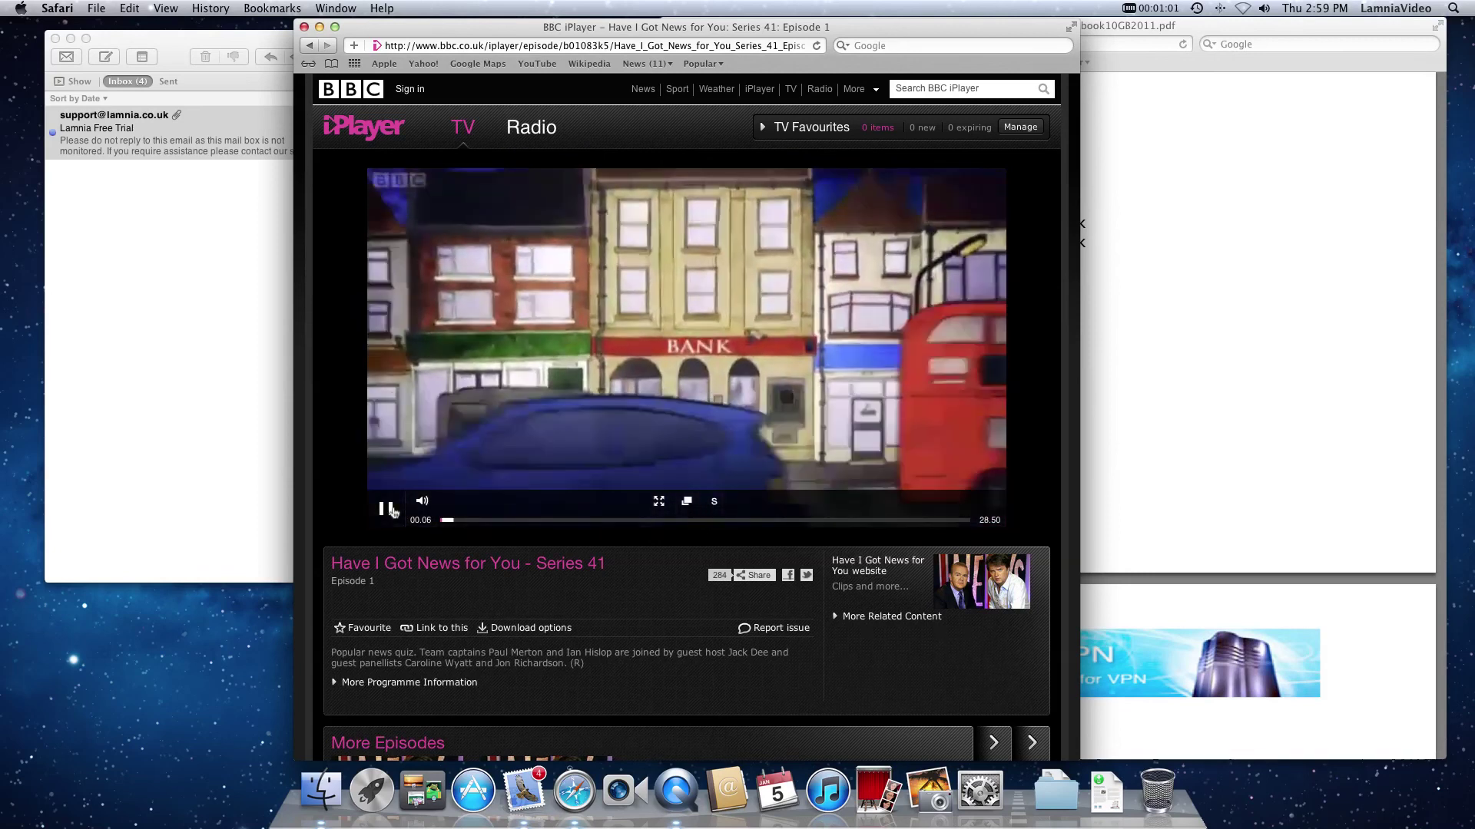
click(388, 509)
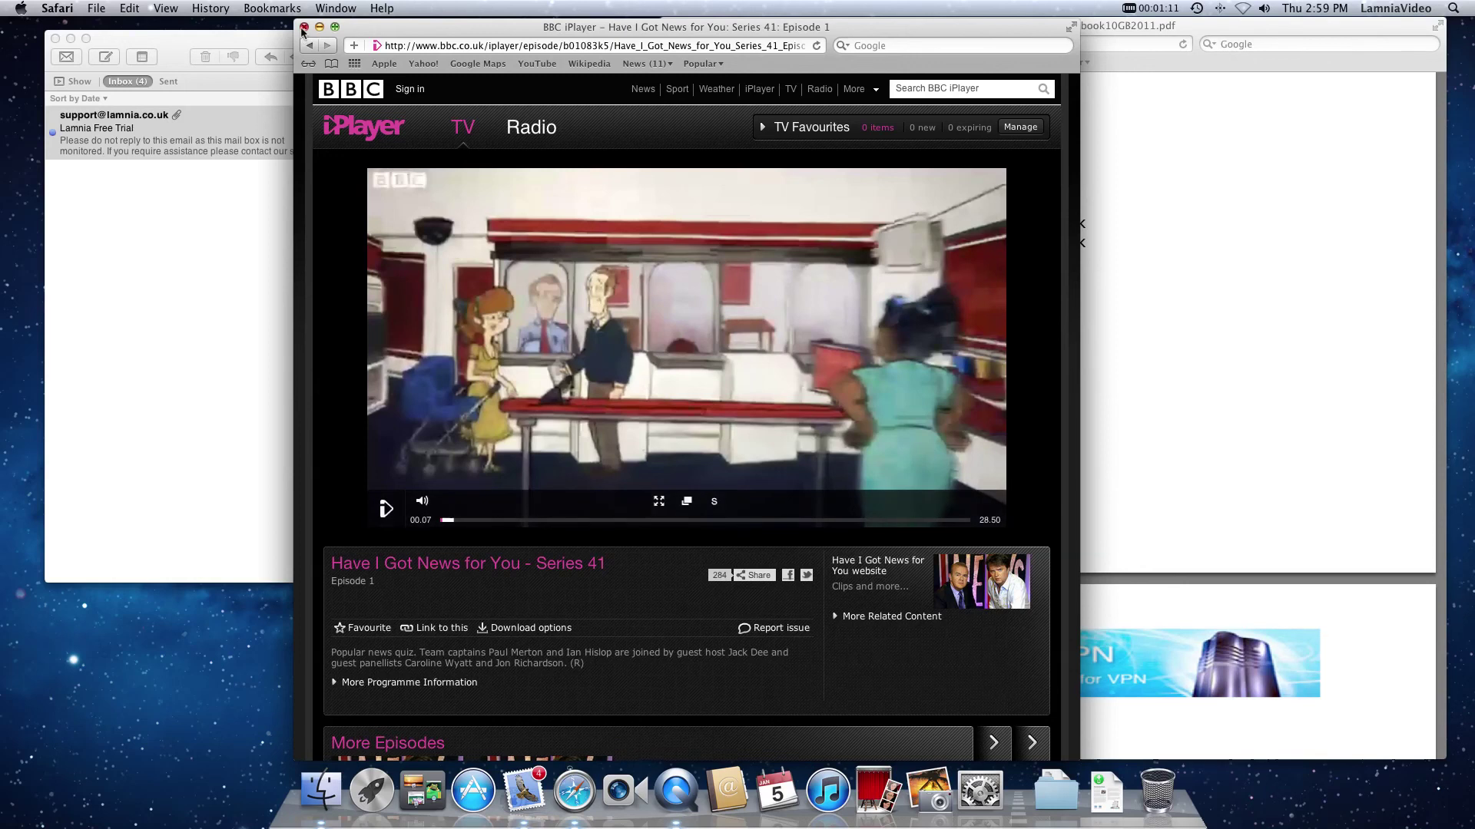
click(304, 27)
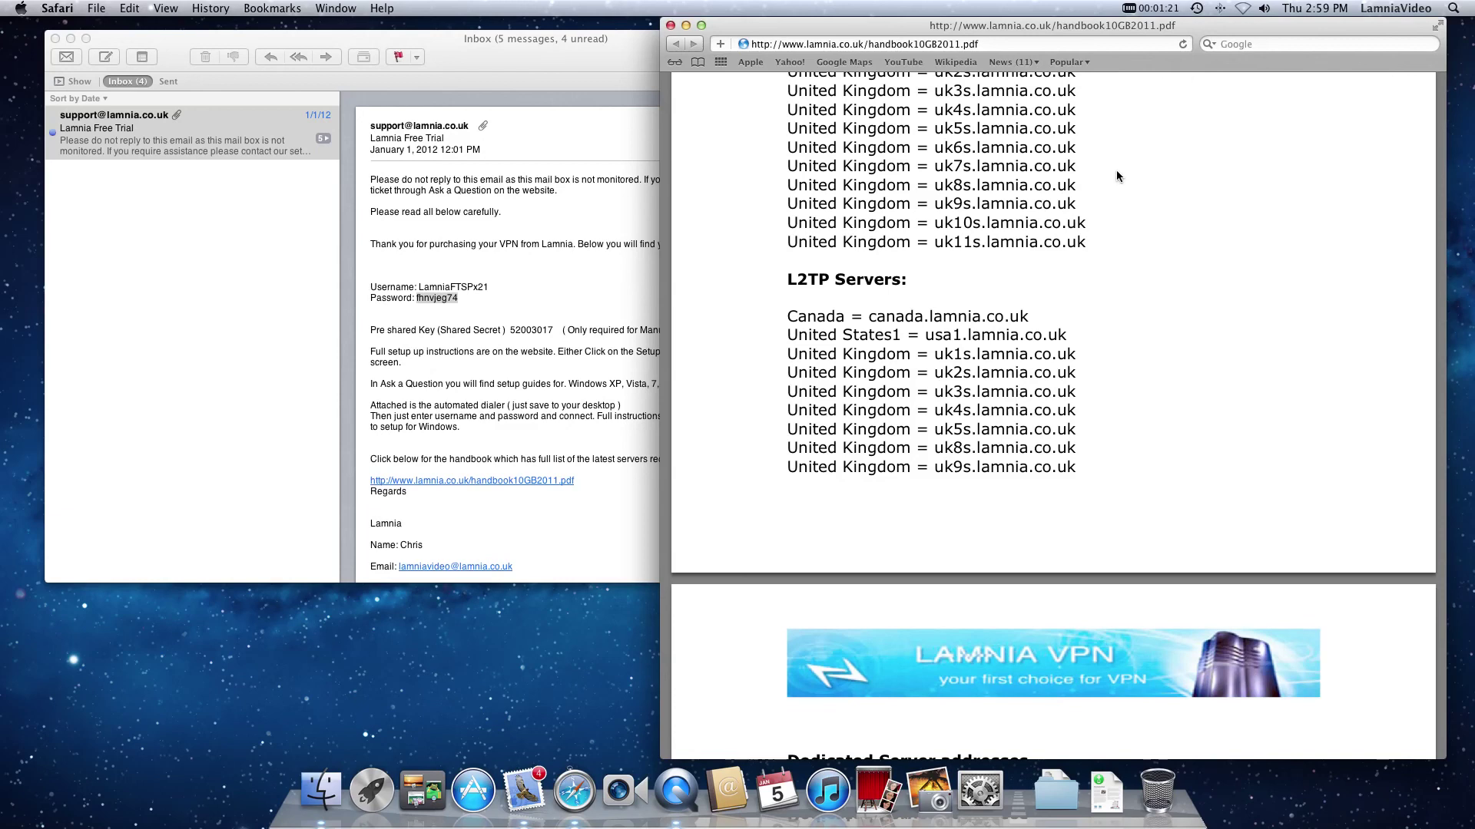
Step: Disconnect VPN (L2TP) from the menu-bar VPN icon, then connect it again
click(1154, 10)
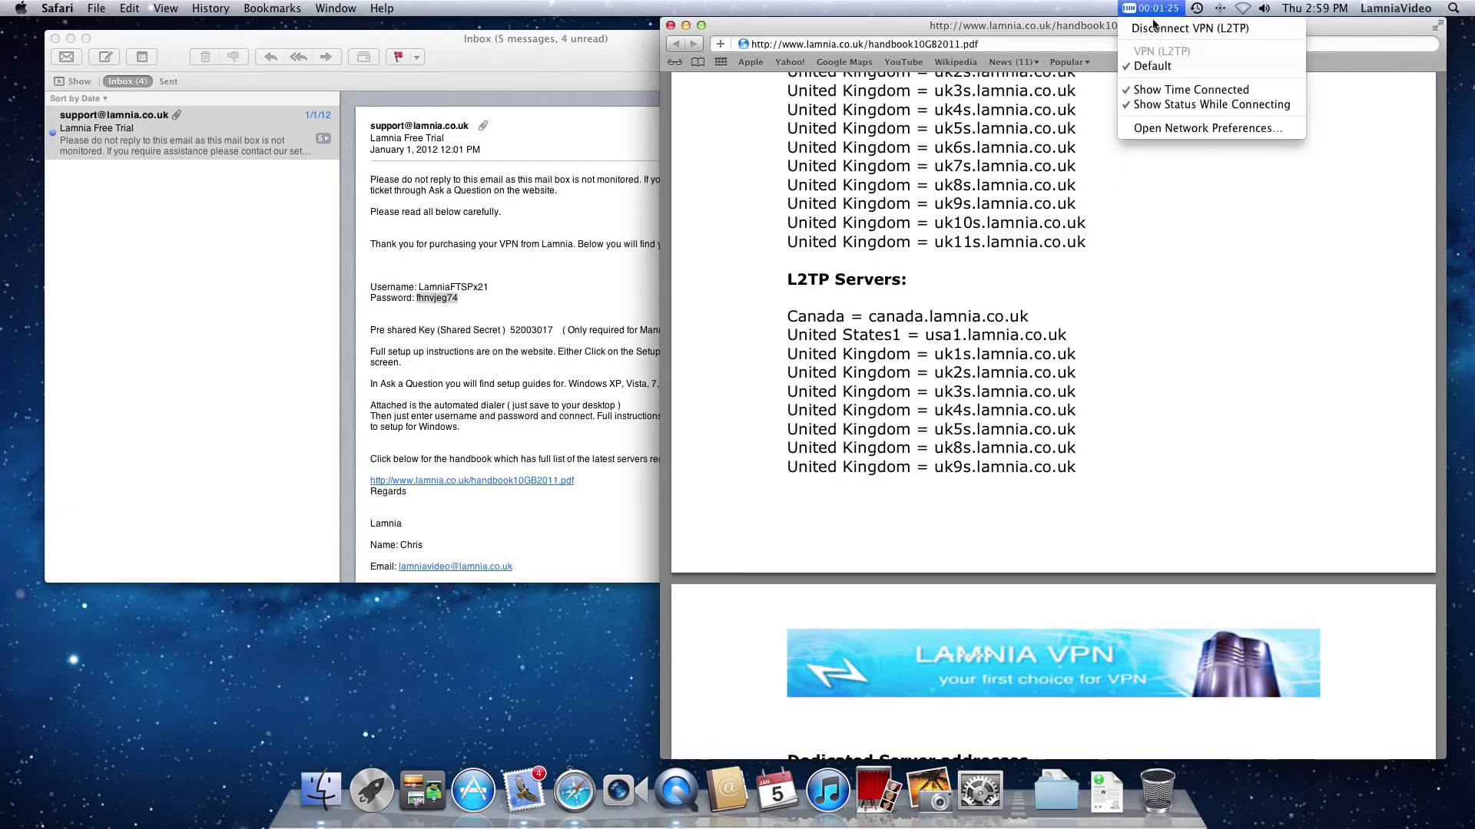
click(1154, 29)
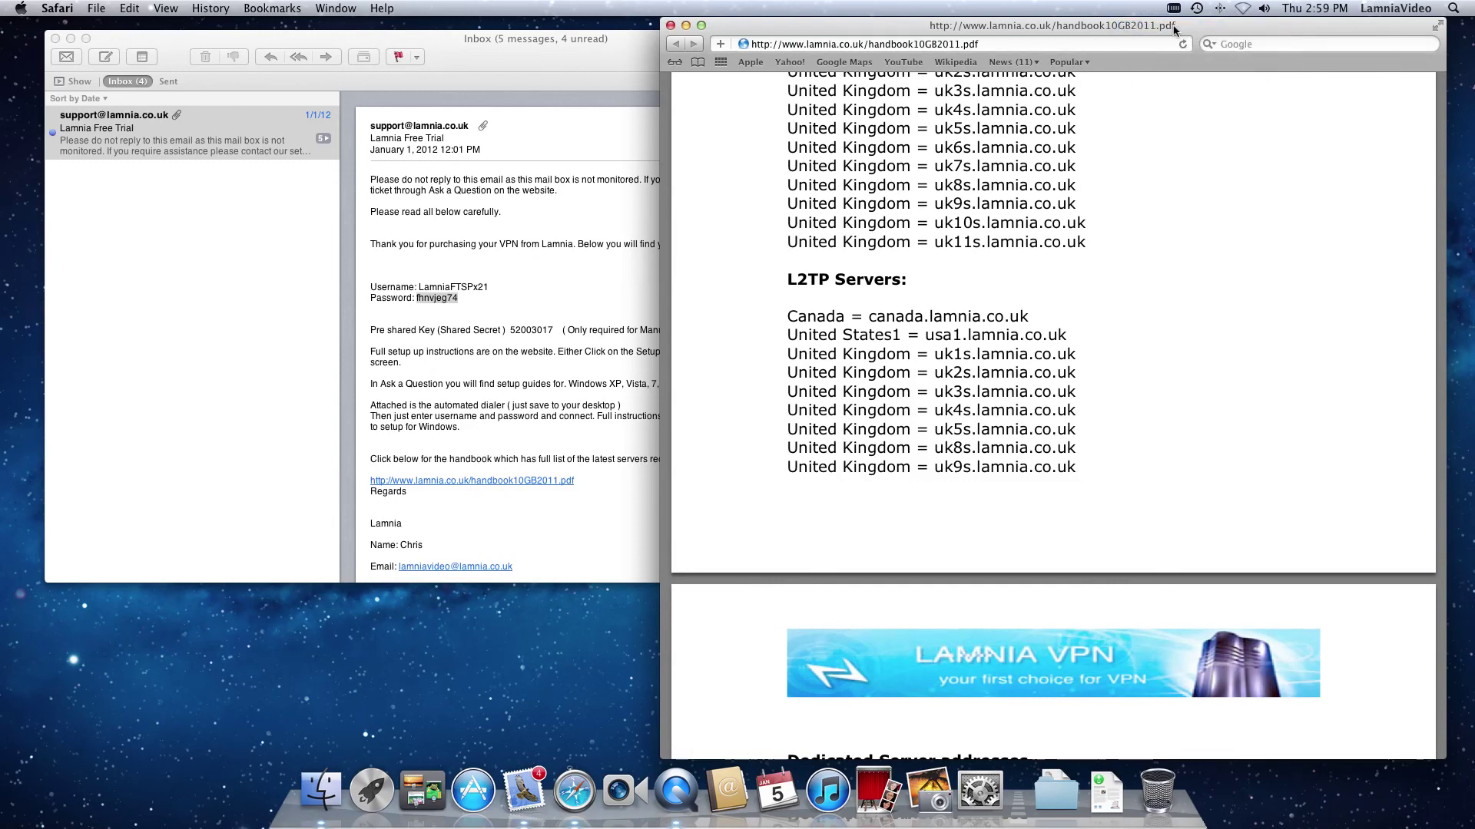
click(1172, 11)
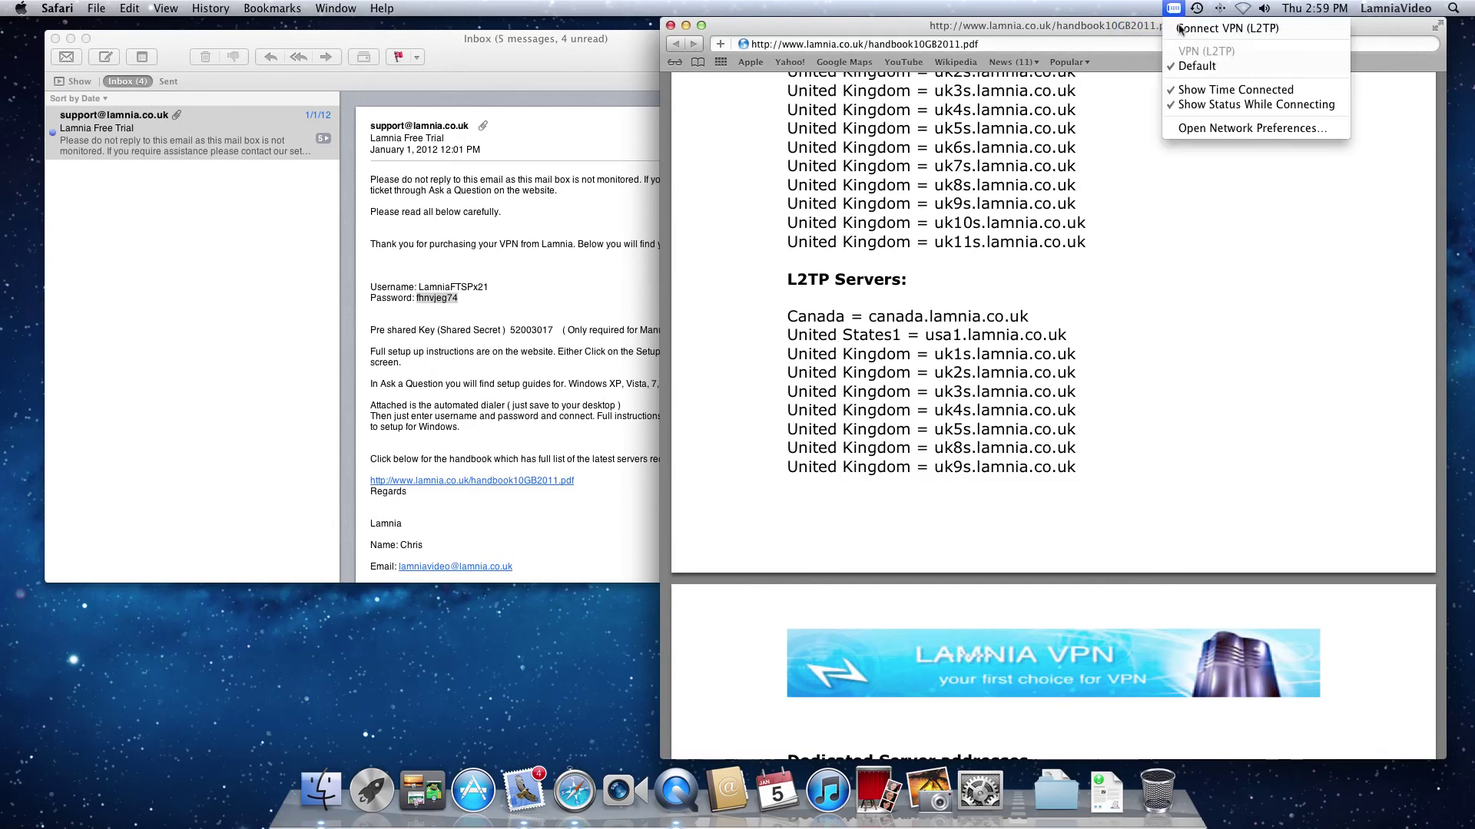
click(1180, 29)
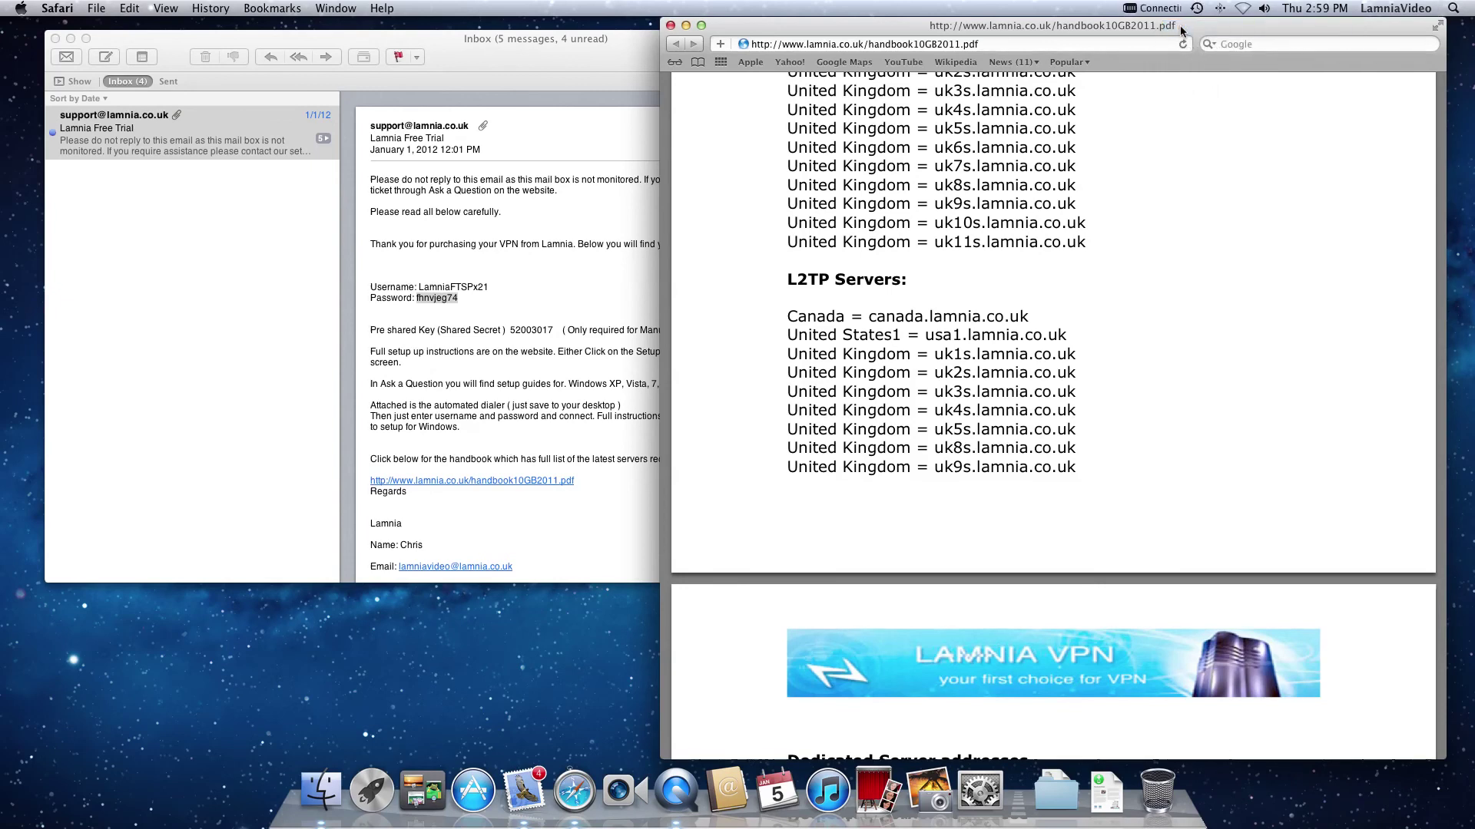